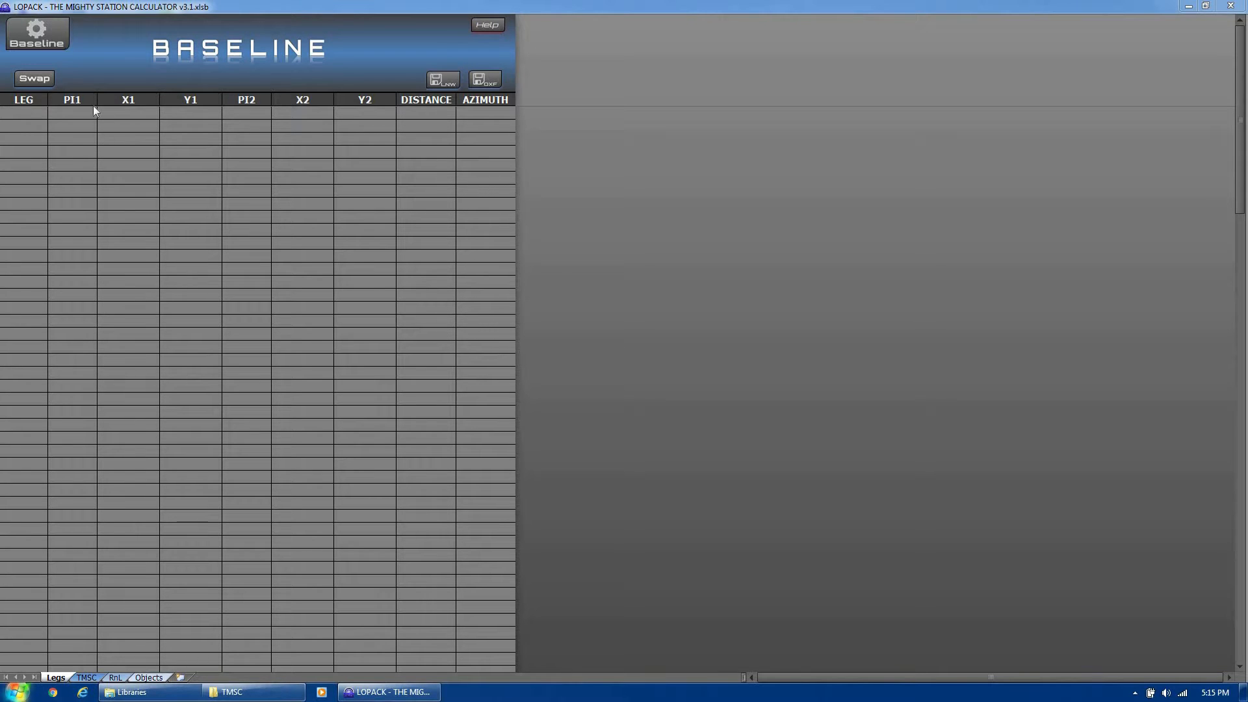
# Load the planned line file '15607 PNB_Project Baseline (Starting at -1+00).lnw' from the Baseline setup
pyautogui.click(31, 30)
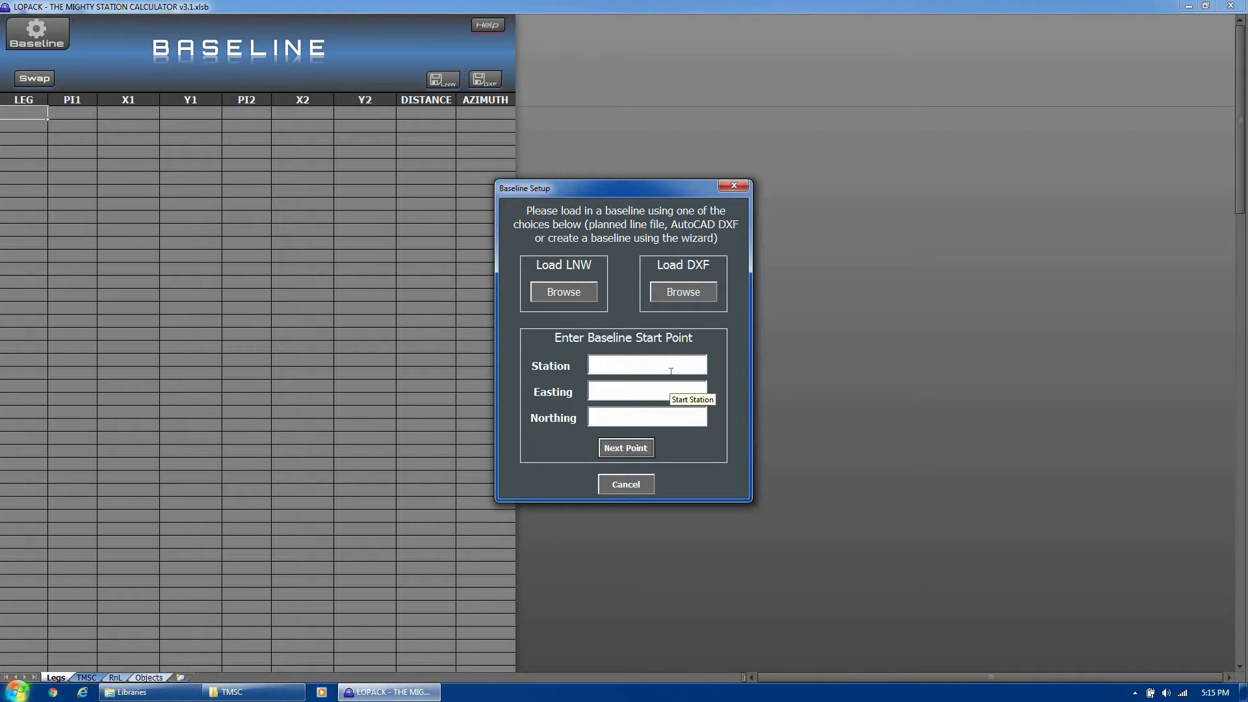
pyautogui.click(555, 296)
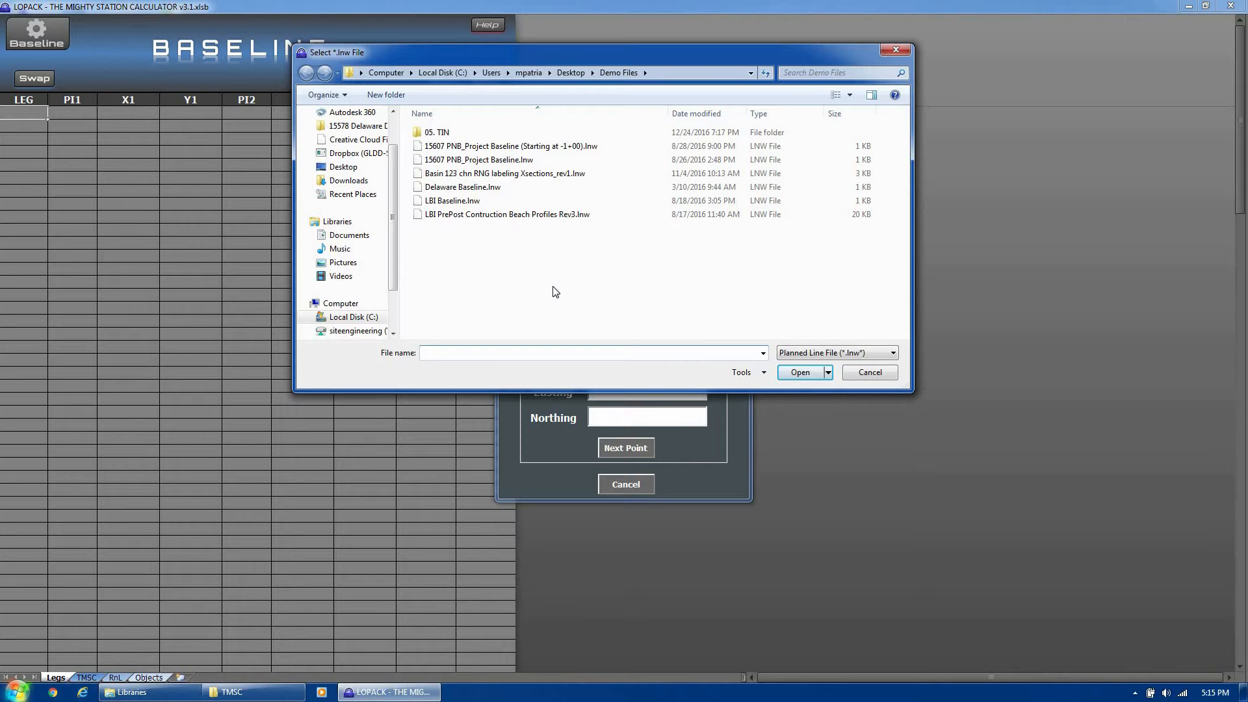
pyautogui.click(579, 158)
pyautogui.click(579, 147)
pyautogui.click(816, 375)
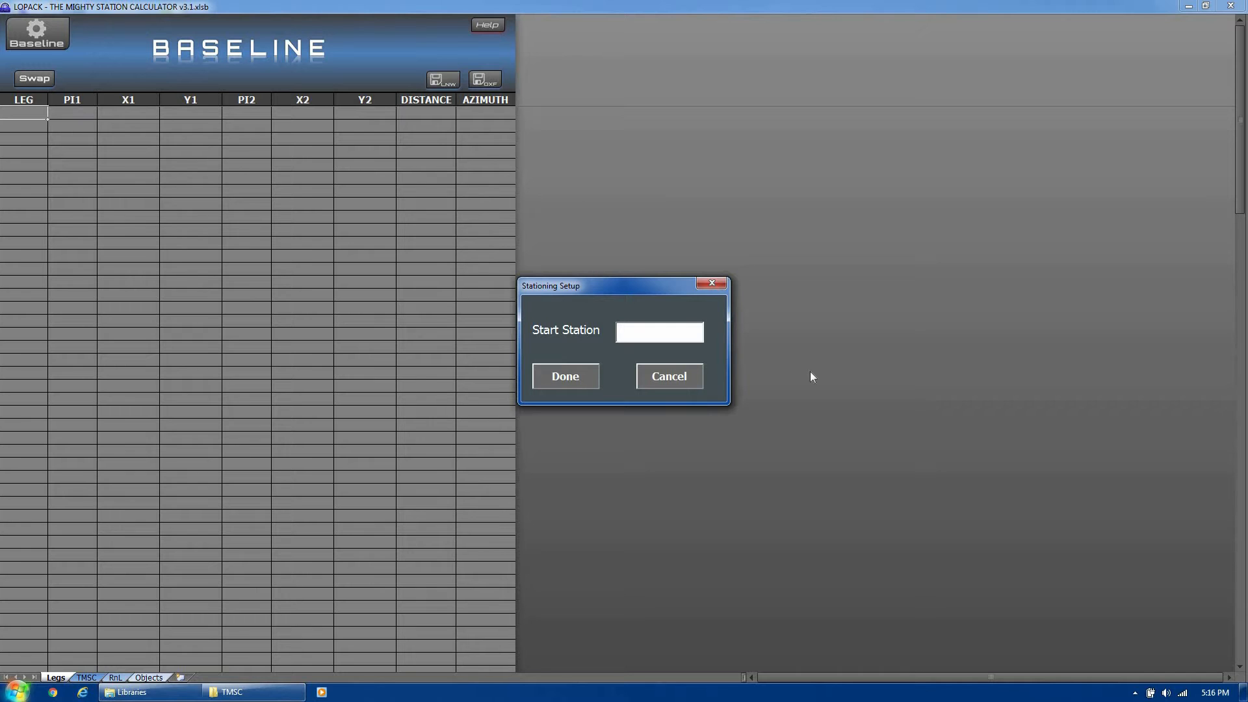
# Enter start station -1+00 (-100) to build six legs from -01+00 to 53+11
pyautogui.write('-1+00')
pyautogui.click(587, 382)
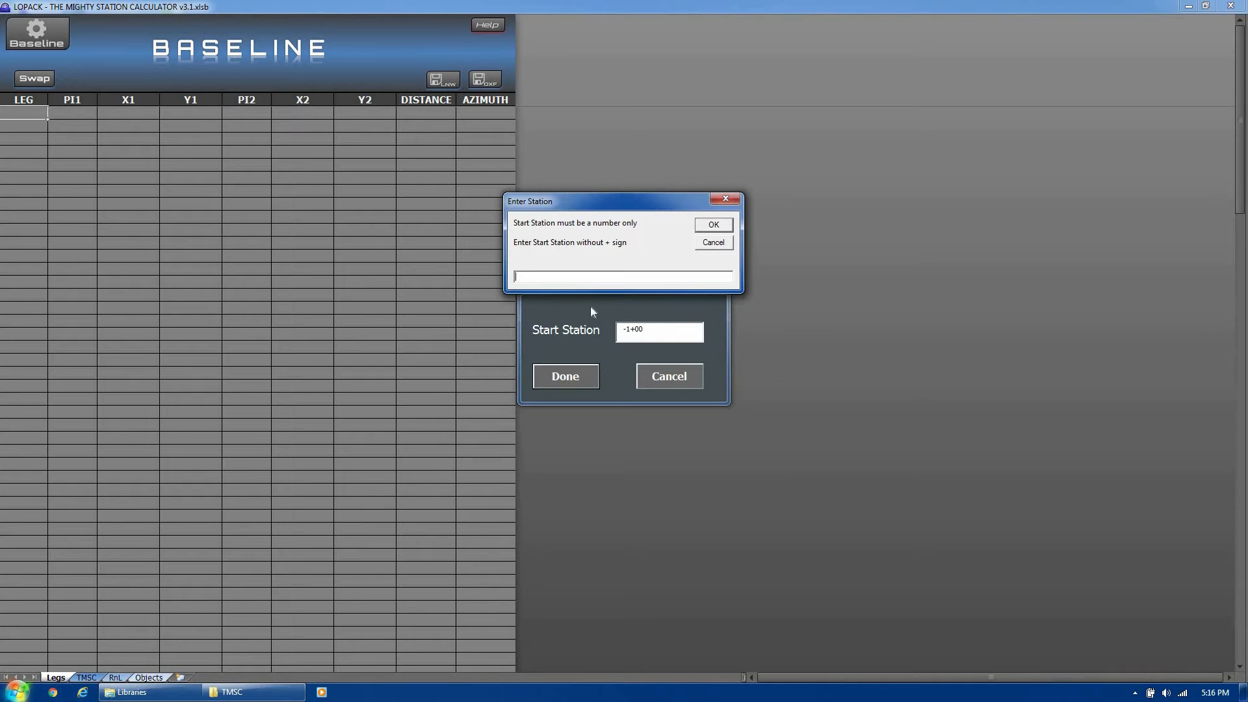
pyautogui.write('-100')
pyautogui.click(719, 224)
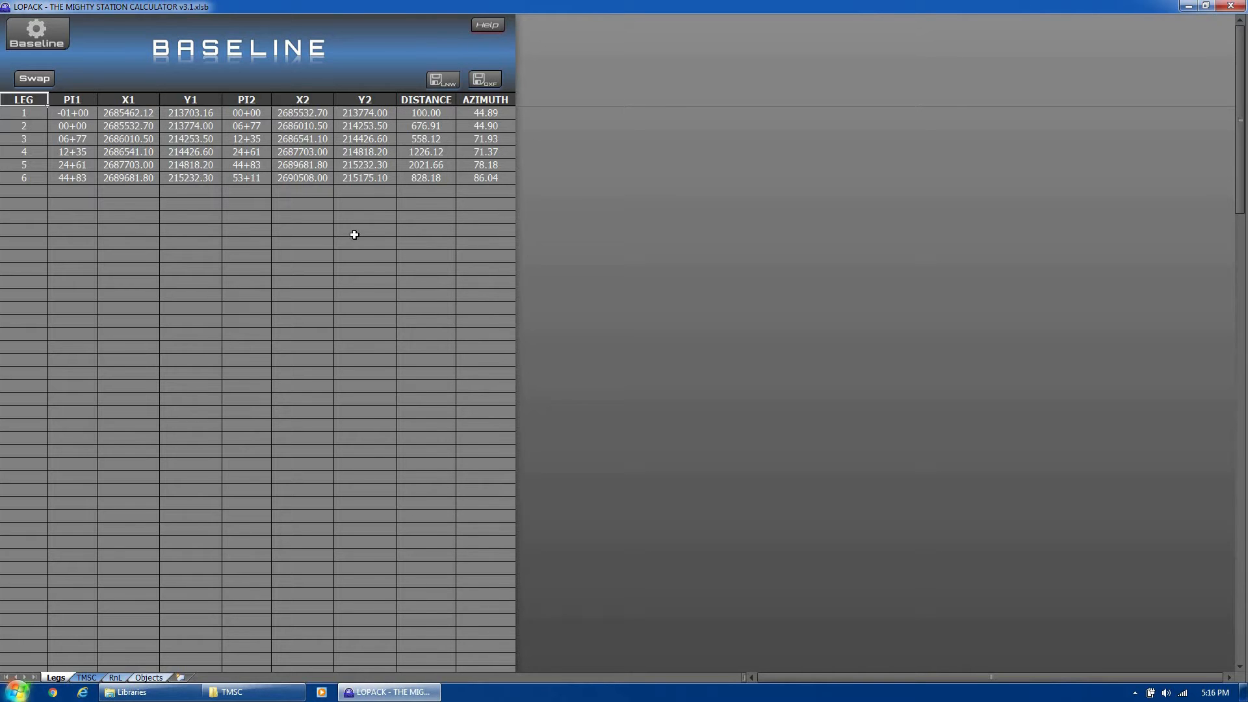
# Begin a Load DXF baseline browse in LOPACK, then switch to the AutoCAD site drawing
pyautogui.click(39, 32)
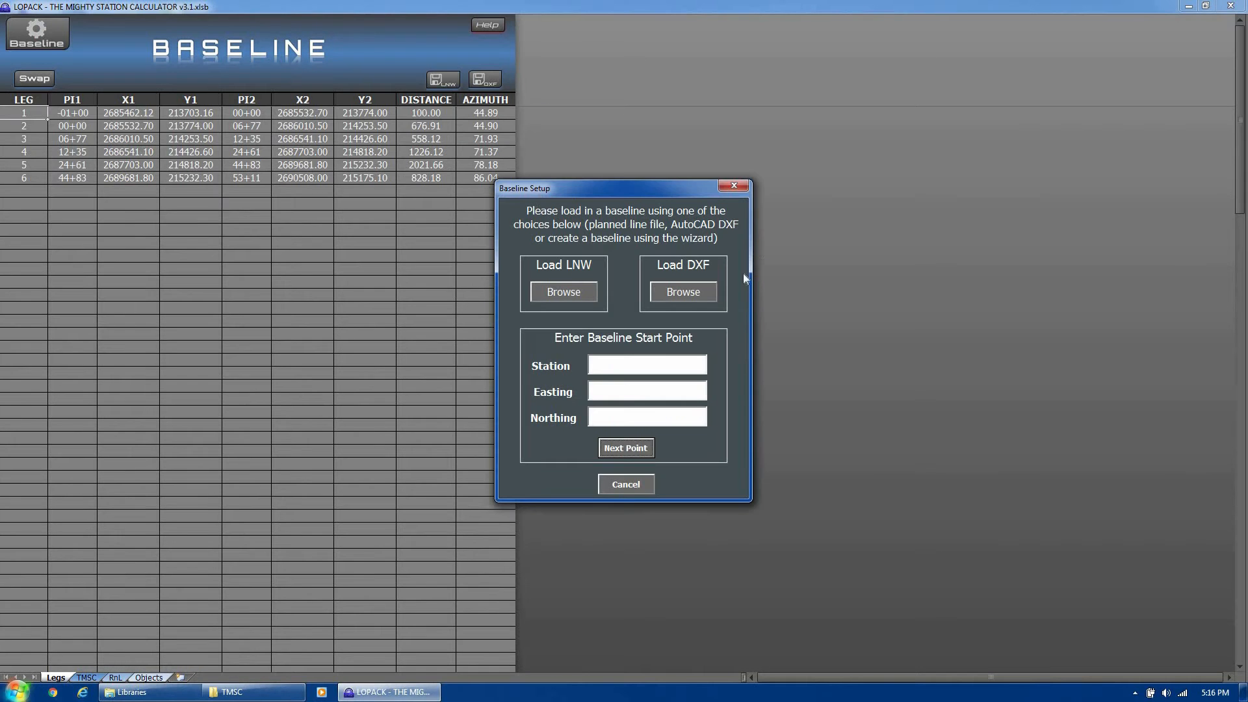
pyautogui.click(695, 292)
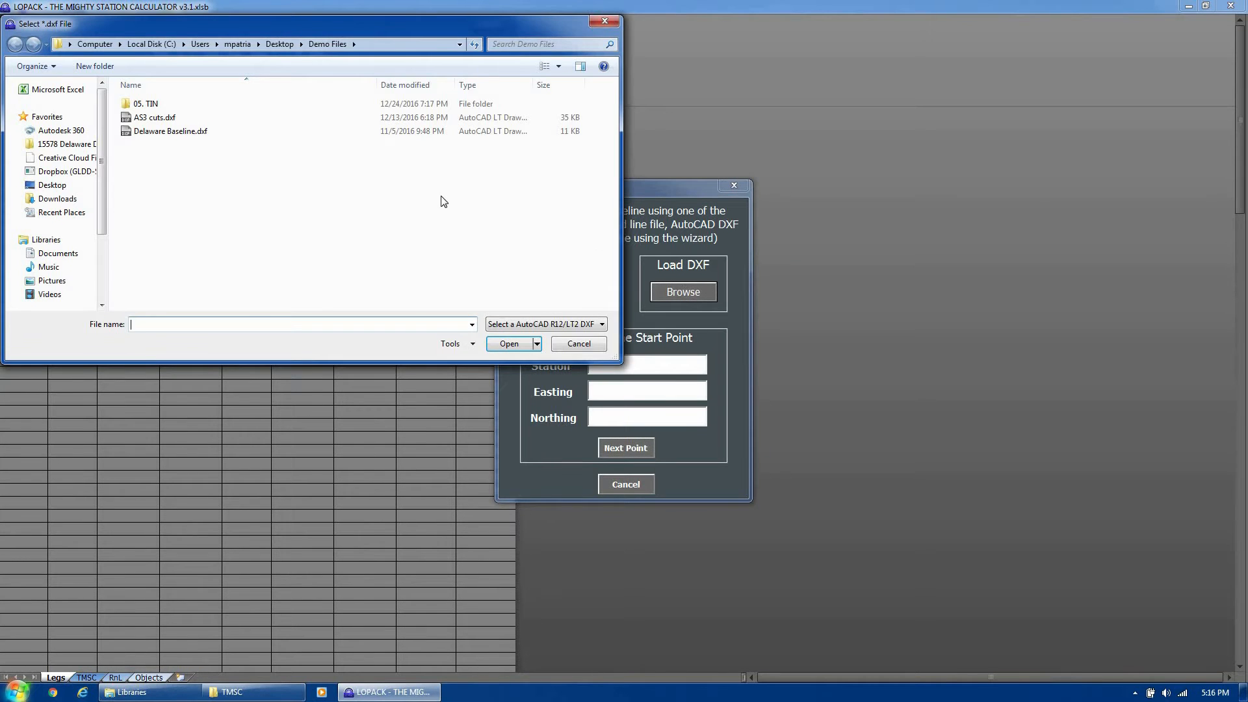
pyautogui.click(234, 692)
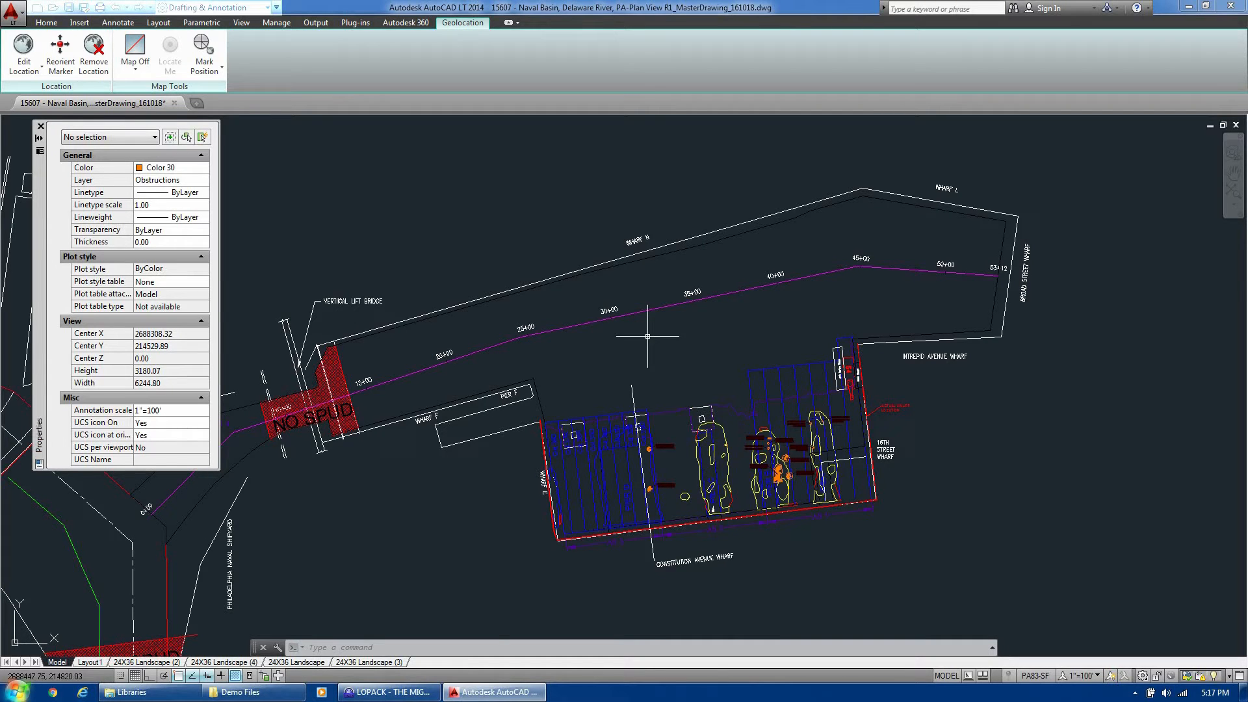
# Zoom in on the 0+00 end of the magenta baseline, cancelling stray picks
pyautogui.scroll(2, 643, 325)
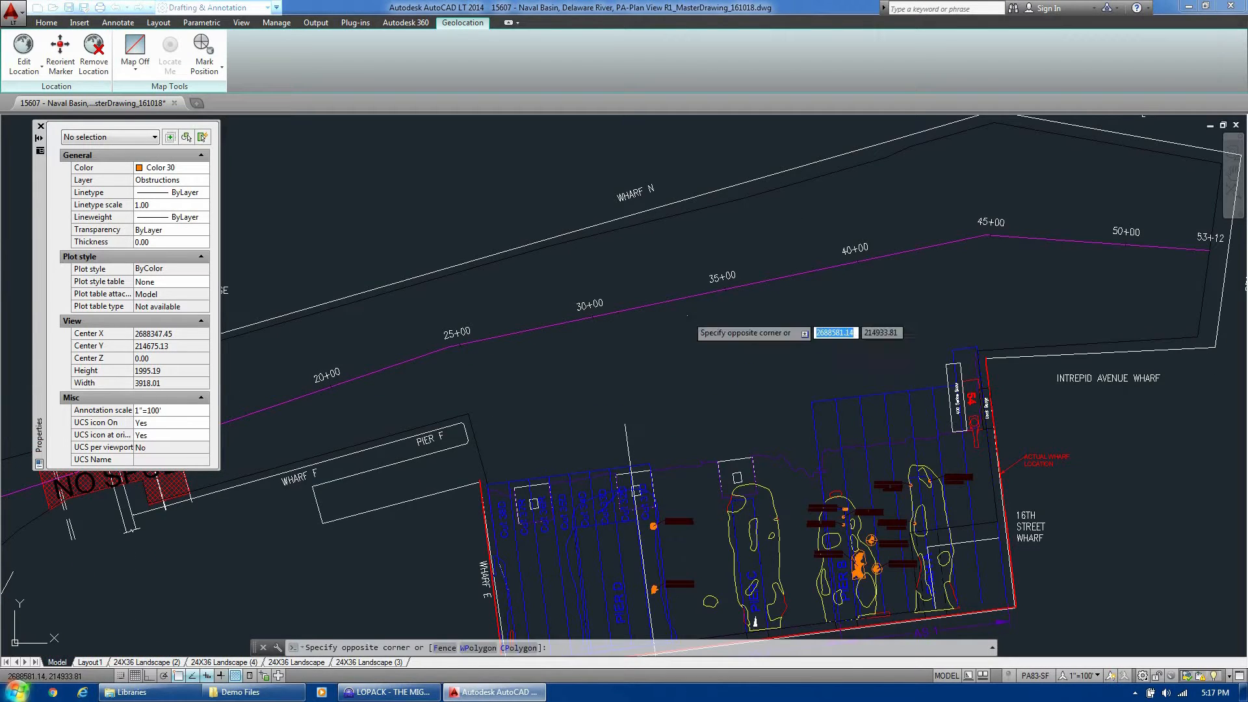
pyautogui.click(688, 283)
pyautogui.scroll(-4, 690, 271)
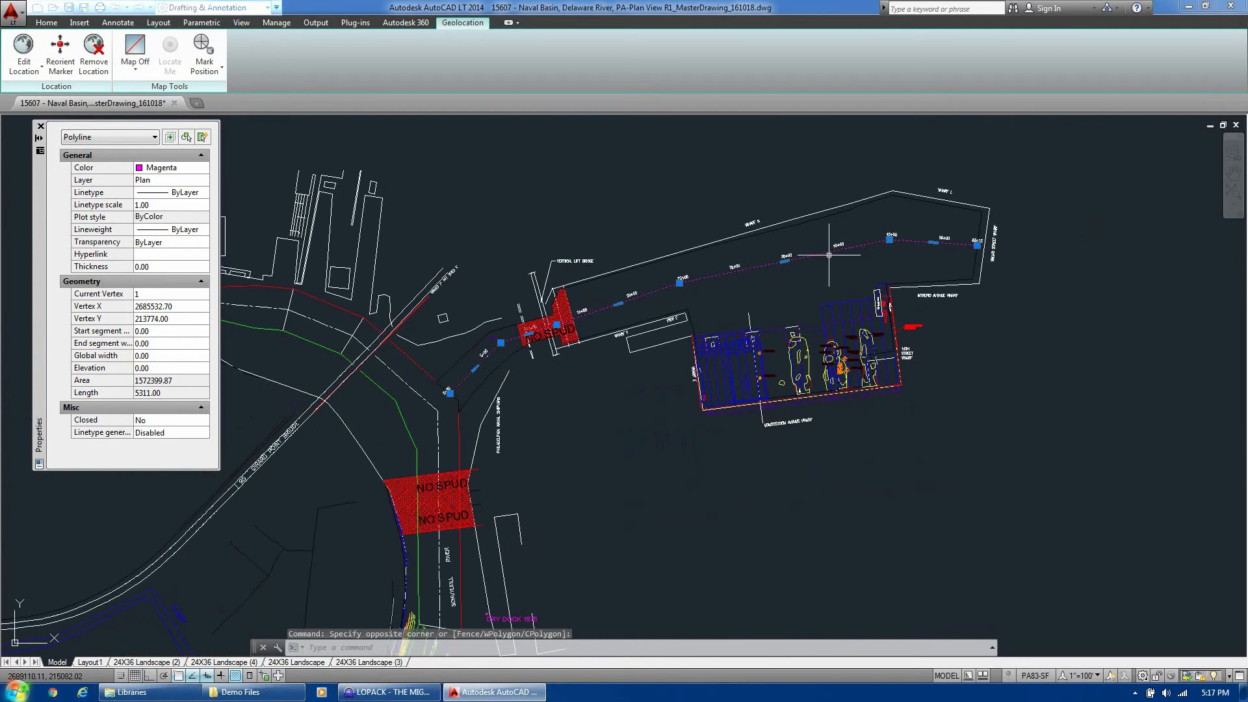
pyautogui.press('Escape')
pyautogui.scroll(4, 494, 380)
pyautogui.scroll(3, 388, 408)
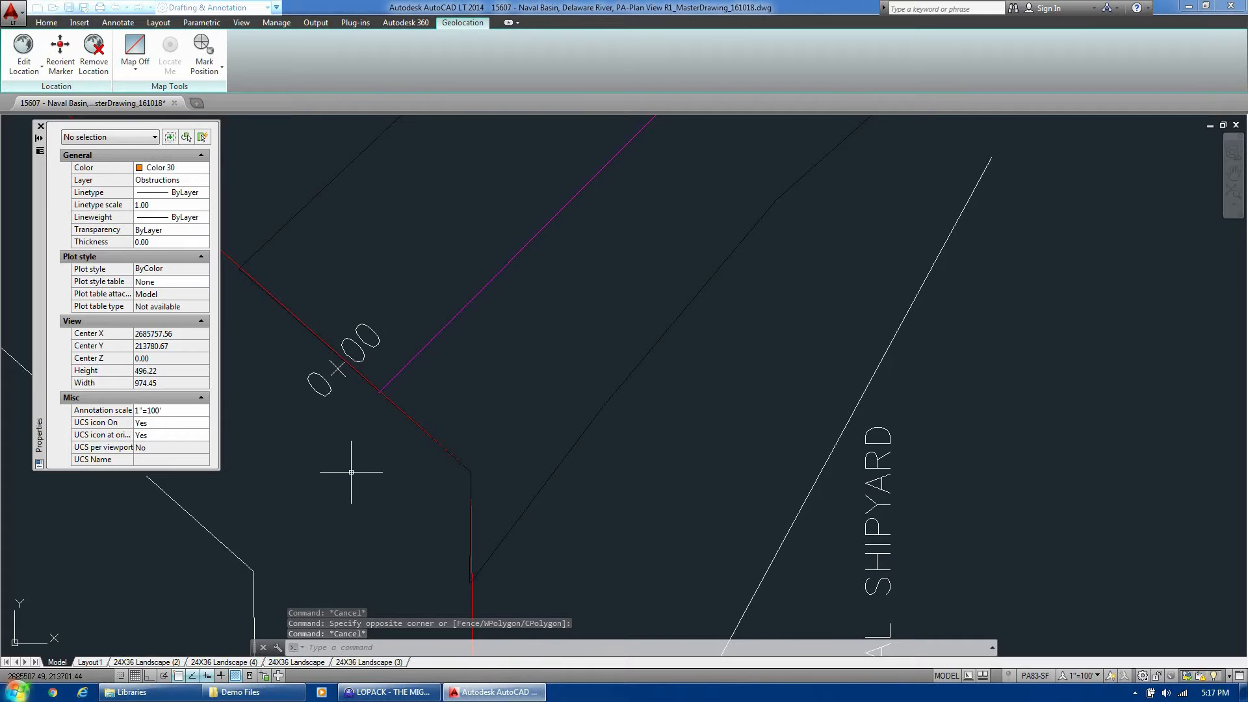
pyautogui.scroll(-2, 423, 334)
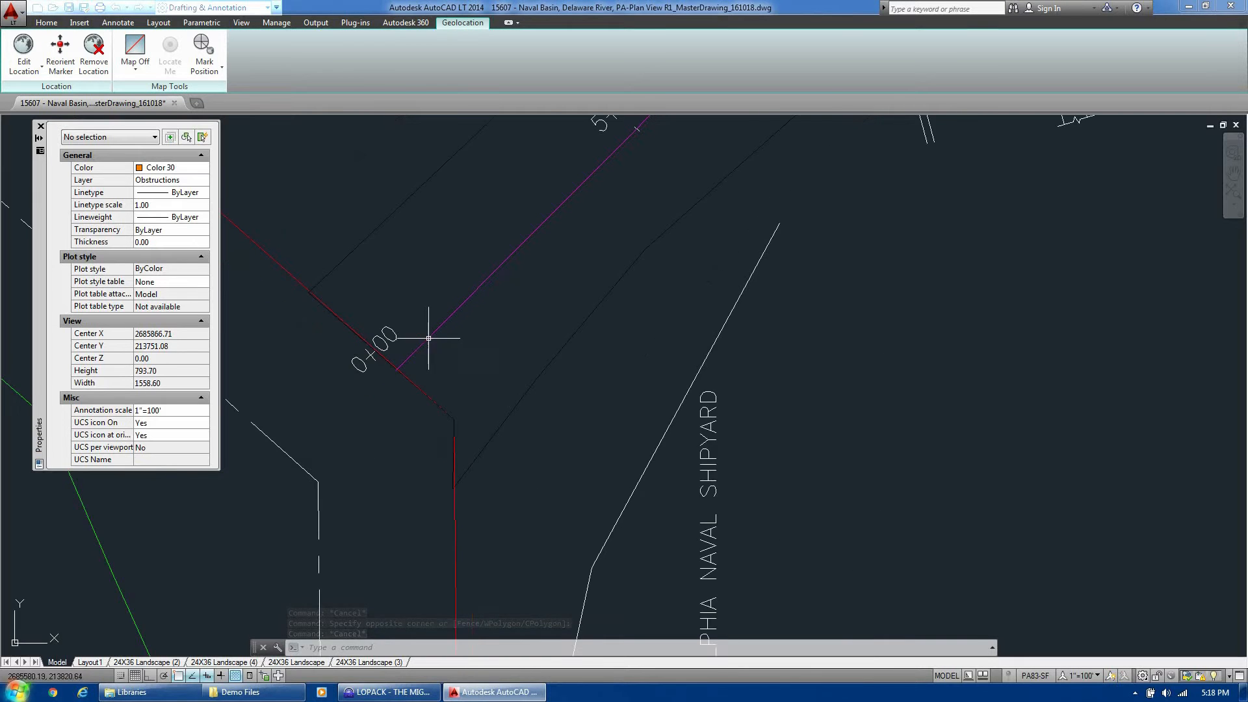
pyautogui.scroll(3, 481, 468)
pyautogui.click(471, 397)
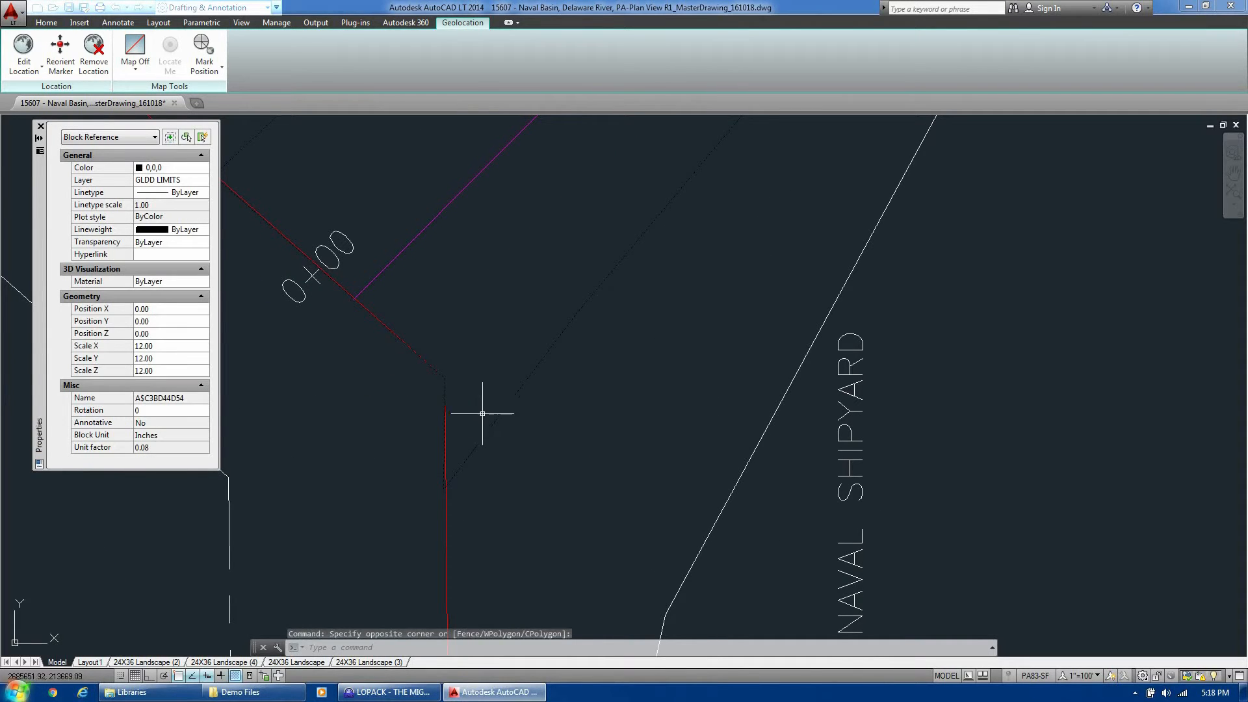
pyautogui.press('Escape')
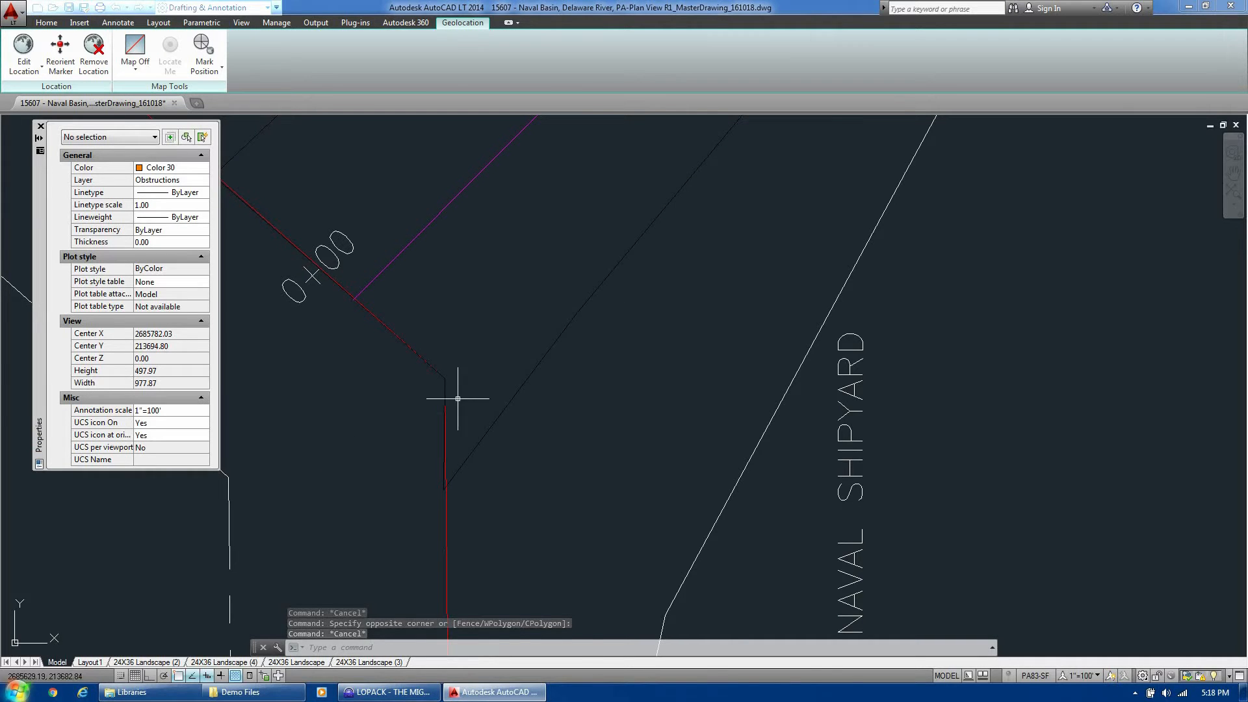
# Window-select the magenta baseline polyline on layer Plan, 5311.00 long
pyautogui.scroll(-2, 549, 520)
pyautogui.click(510, 307)
pyautogui.click(501, 281)
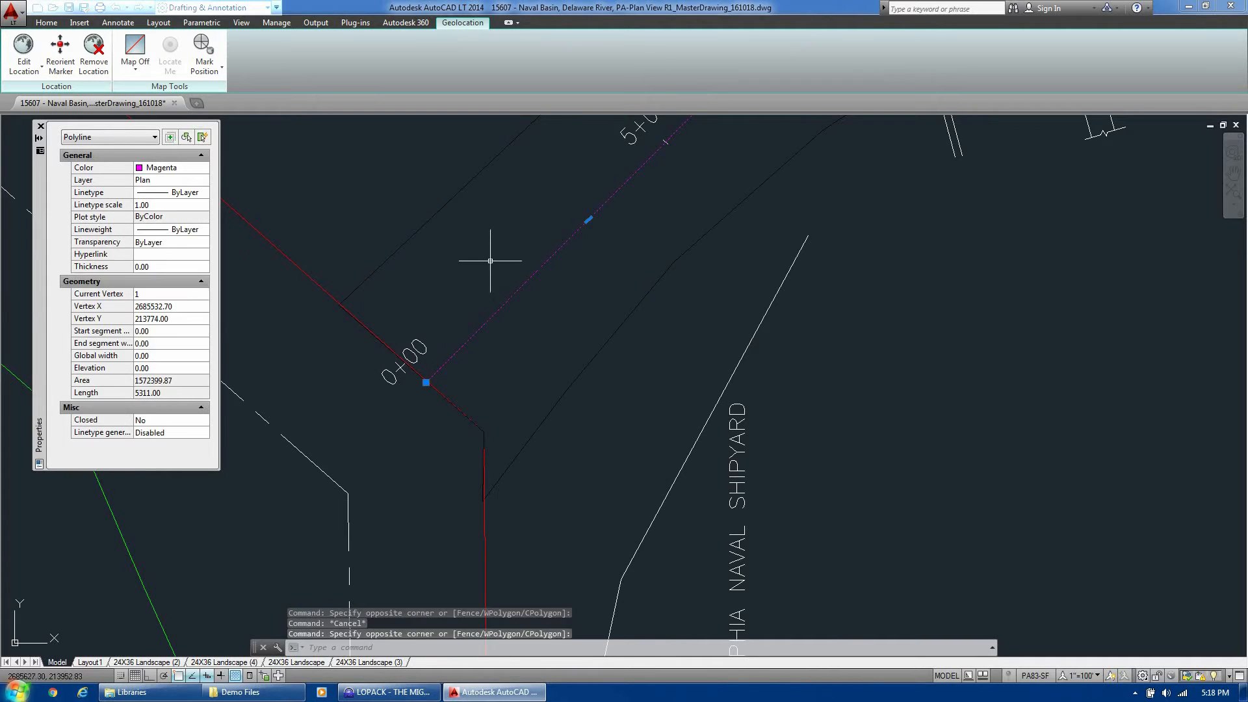
pyautogui.scroll(-2, 483, 355)
# Copy the selected baseline polyline to the clipboard with base point 0,0
pyautogui.rightClick(755, 188)
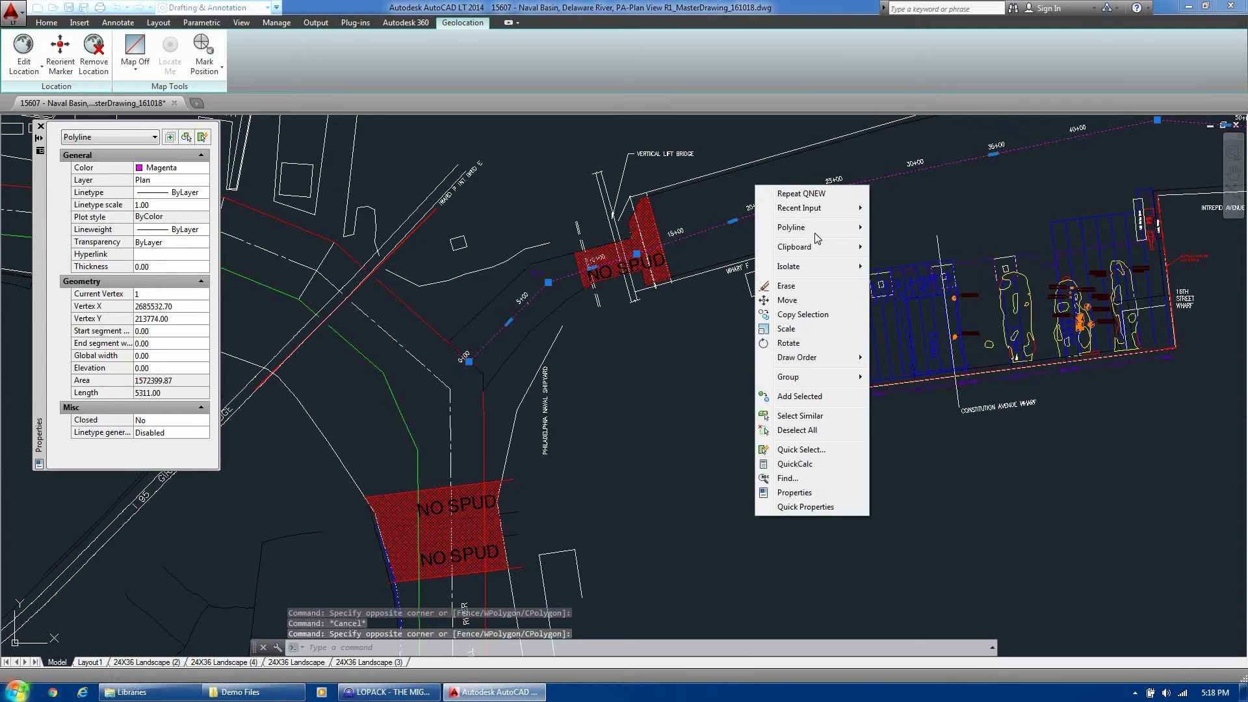
pyautogui.moveTo(829, 250)
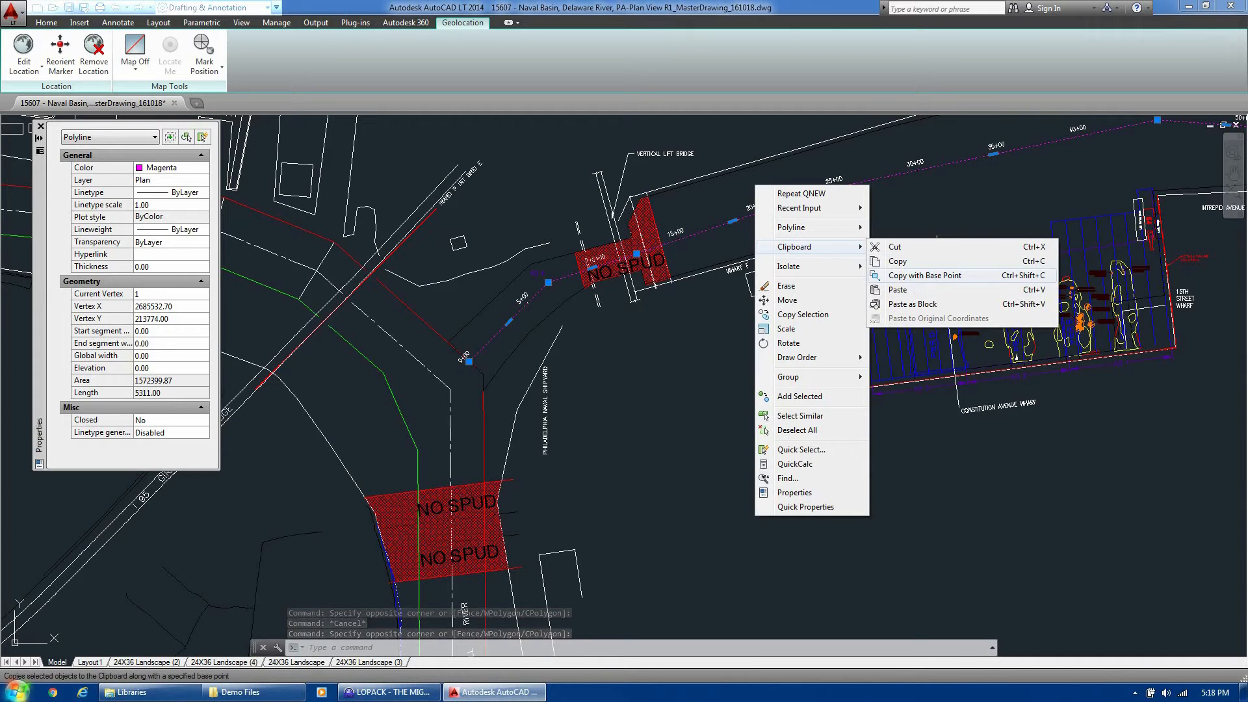
pyautogui.click(926, 275)
pyautogui.write('0,0')
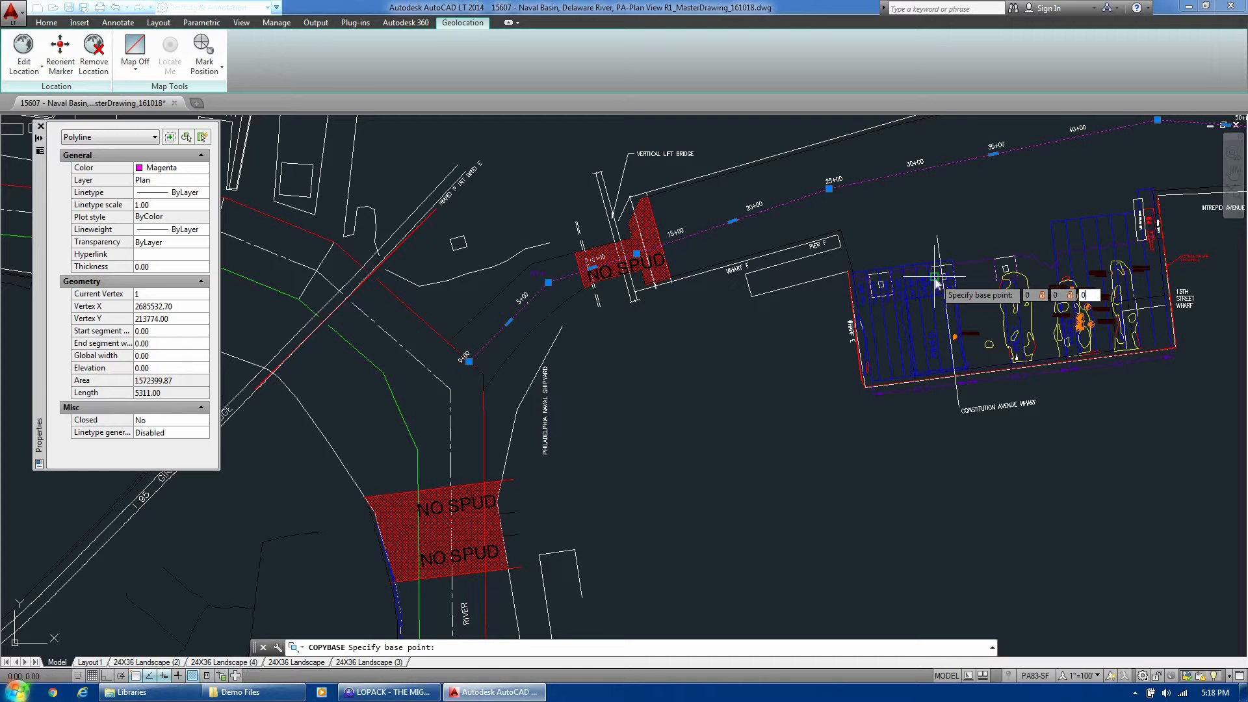
pyautogui.press('Return')
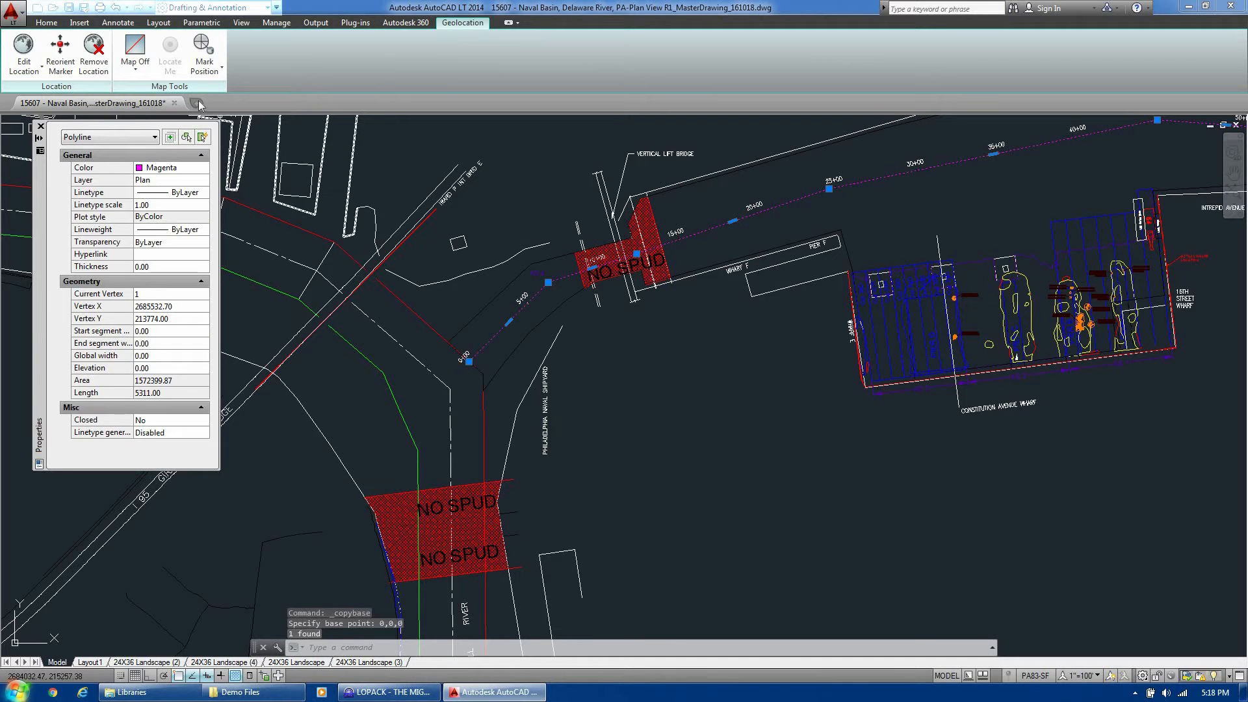
# Paste the baseline at 0,0 into a new acadlt.dwt drawing and zoom to extents
pyautogui.hotkey('ctrl', 'n')
pyautogui.click(792, 469)
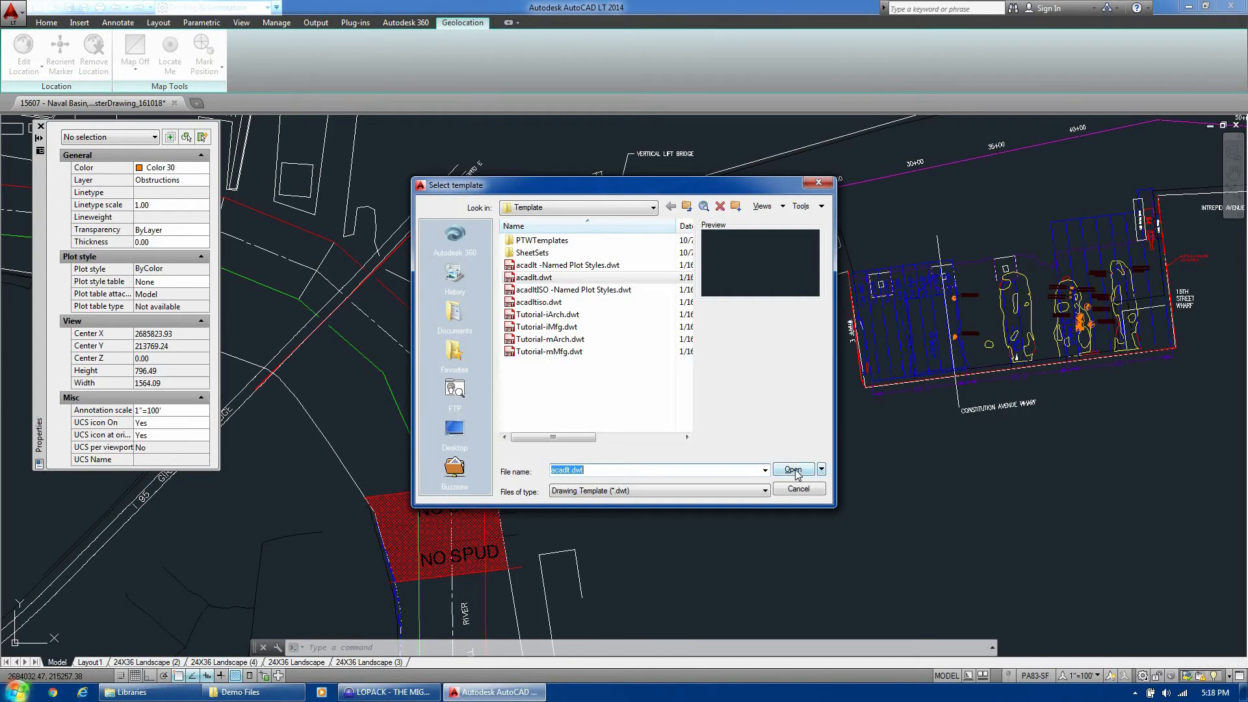
pyautogui.rightClick(589, 299)
pyautogui.moveTo(669, 333)
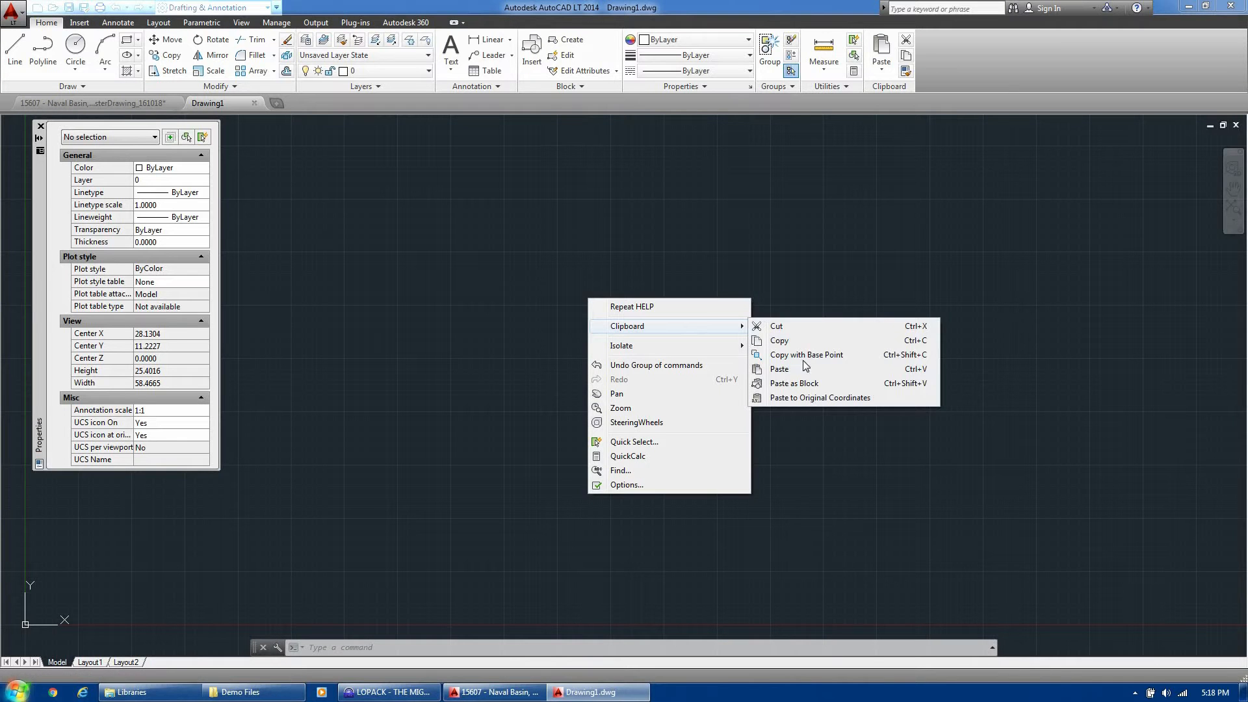
pyautogui.click(807, 372)
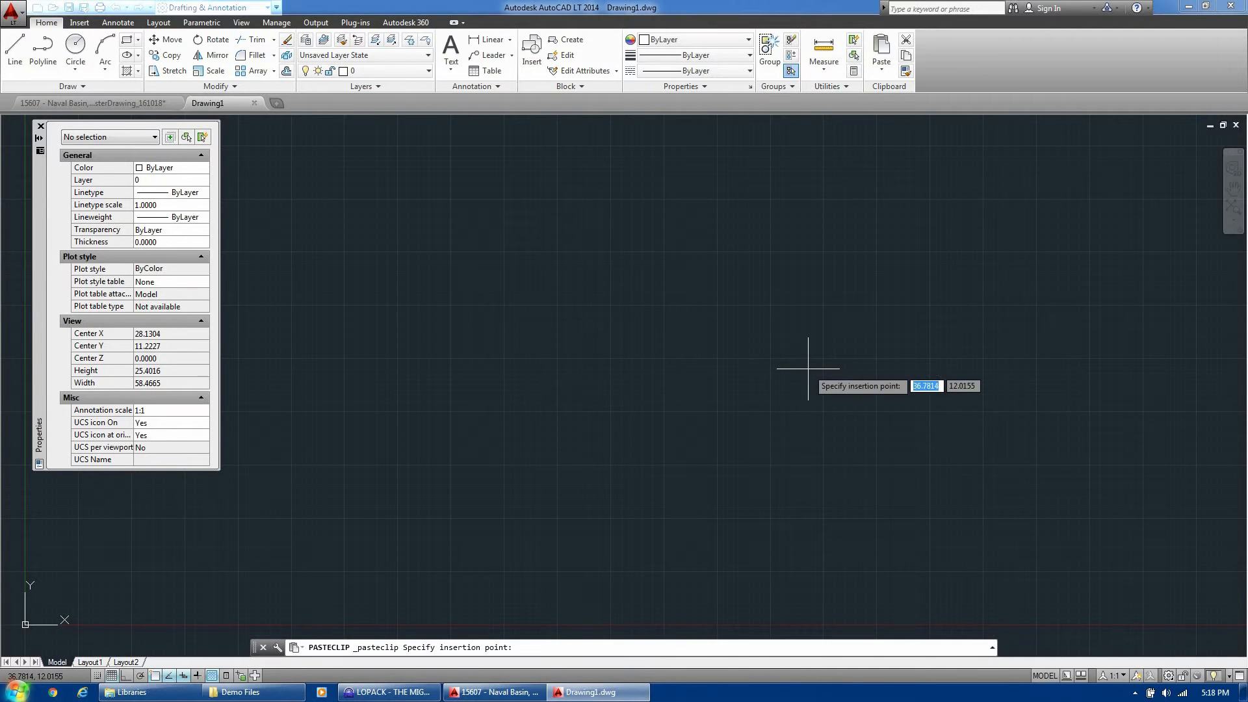
pyautogui.write('0,0')
pyautogui.press('Return')
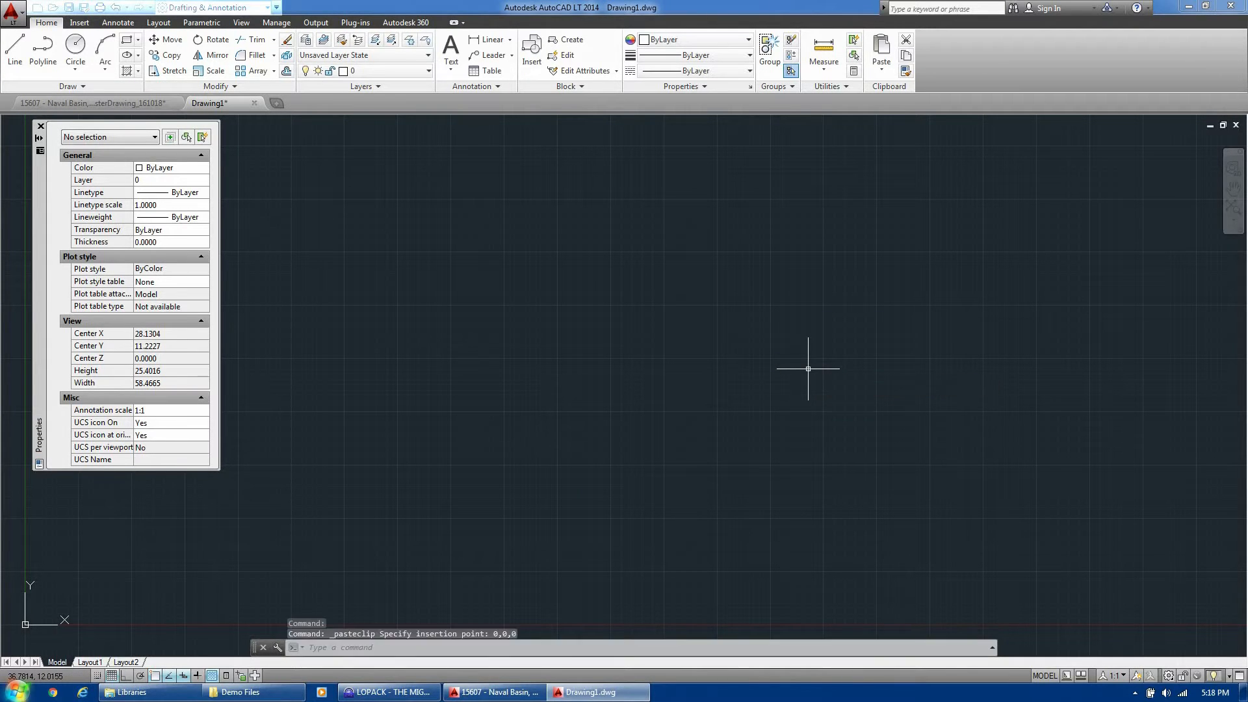
pyautogui.write('z')
pyautogui.press('Return')
pyautogui.write('e')
pyautogui.press('Return')
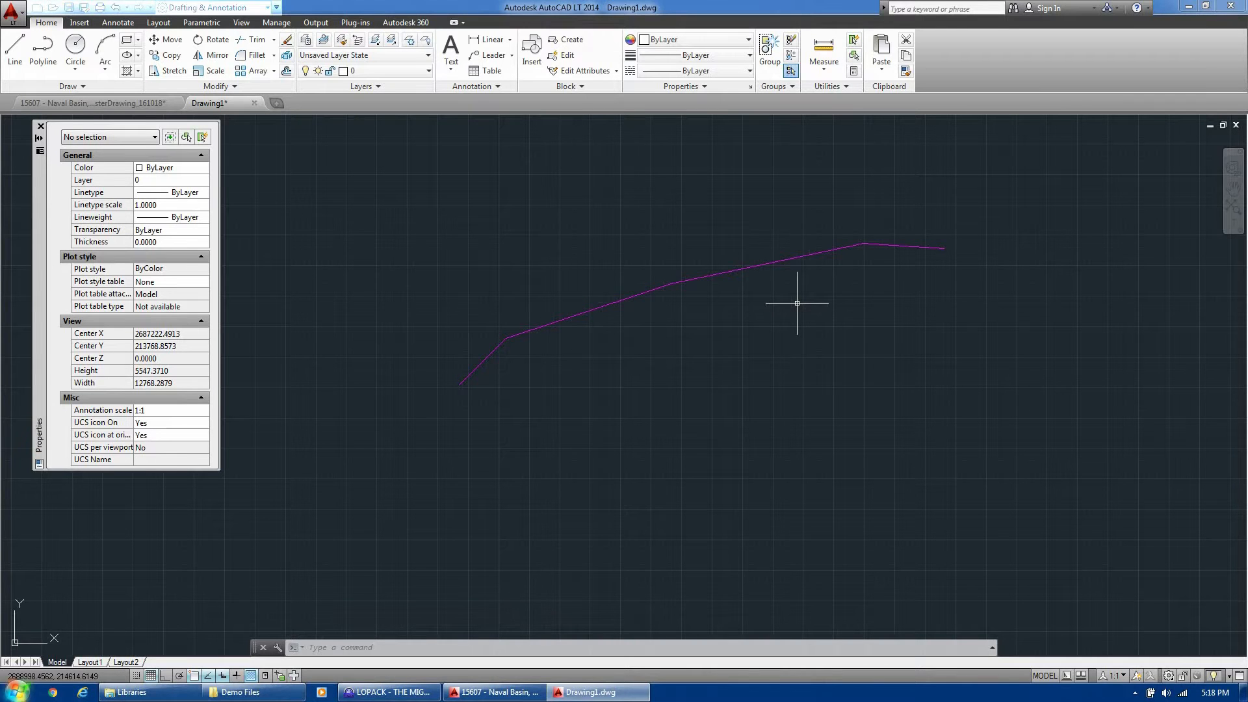
# Explode the magenta polyline into separate line segments and check the pieces
pyautogui.click(800, 341)
pyautogui.click(733, 216)
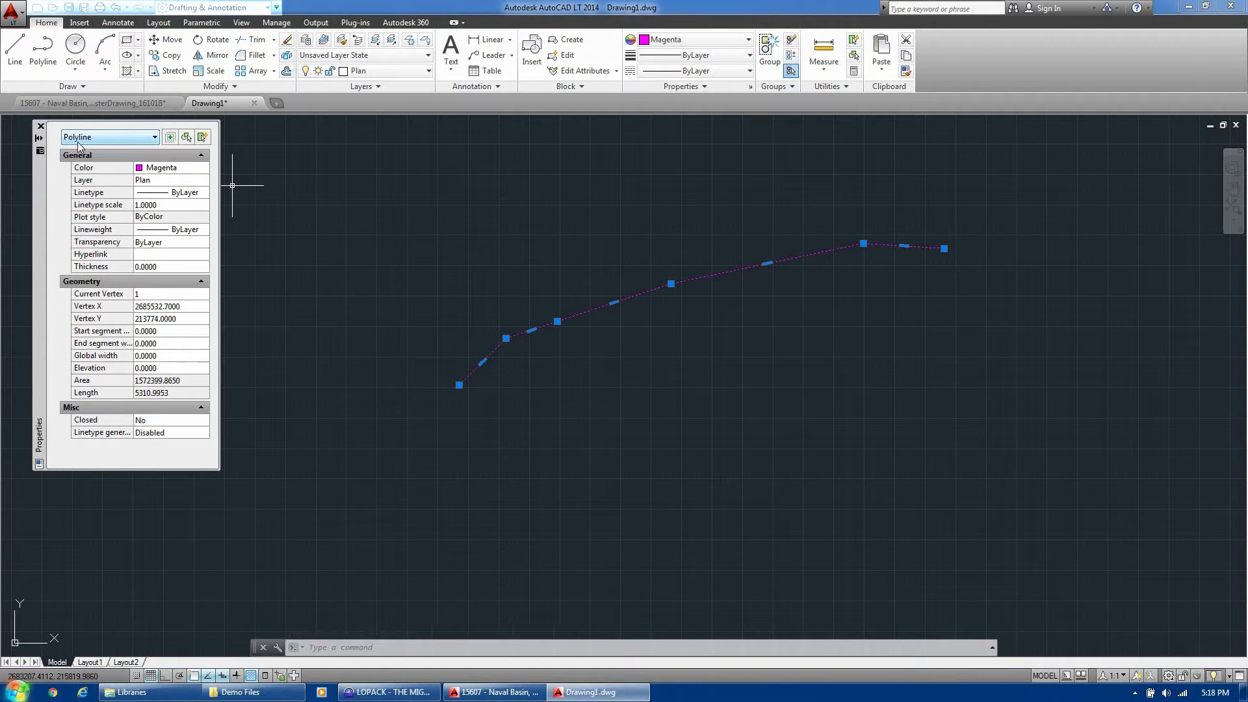
pyautogui.write('x')
pyautogui.press('Return')
pyautogui.click(694, 329)
pyautogui.click(609, 232)
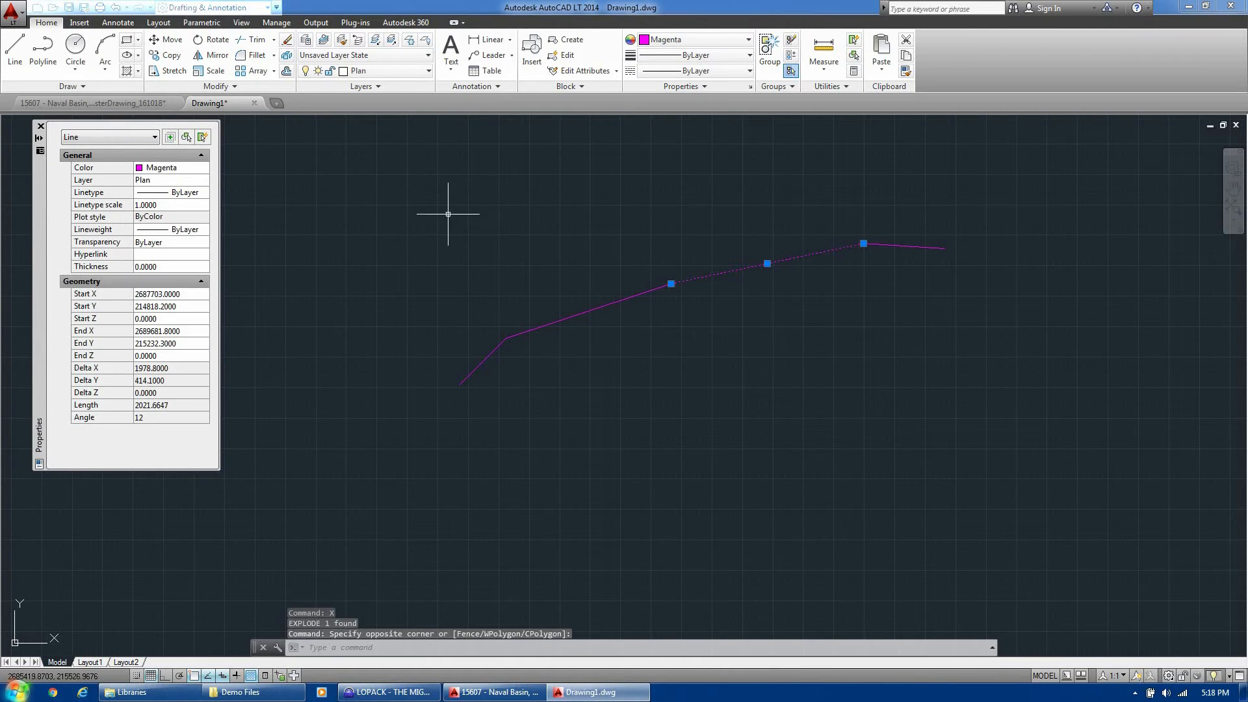
pyautogui.press('Escape')
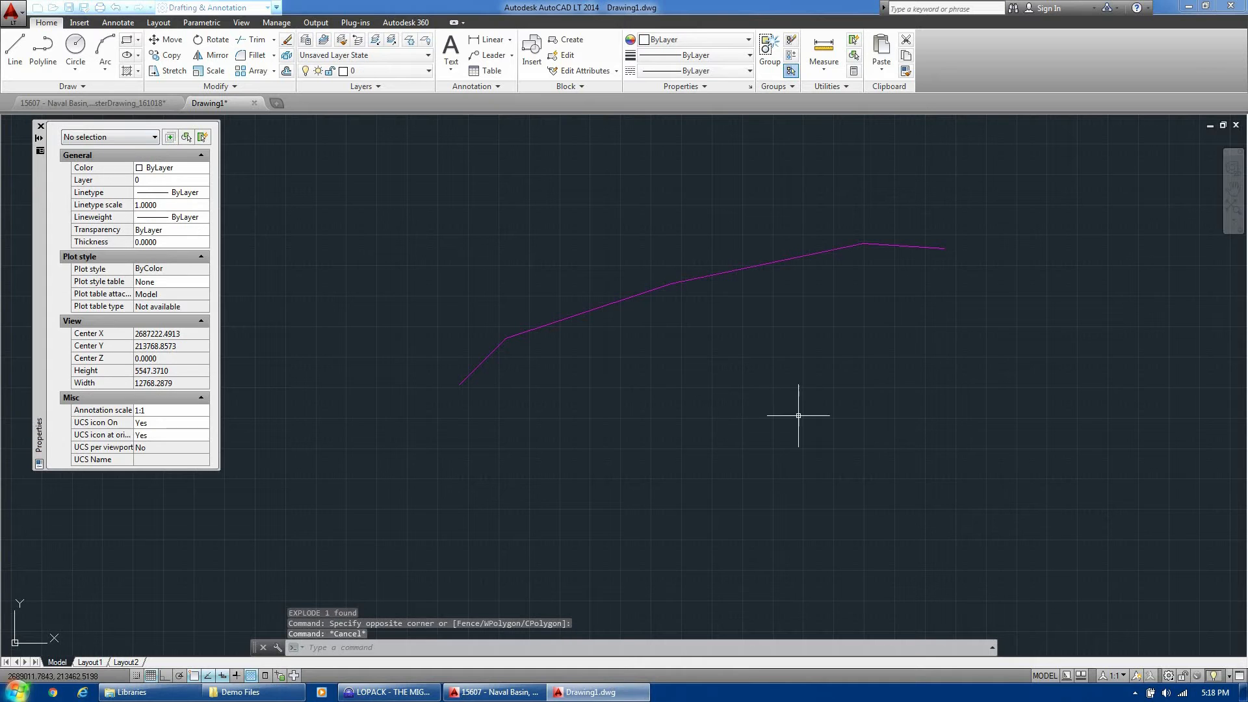
pyautogui.click(1055, 492)
pyautogui.click(427, 180)
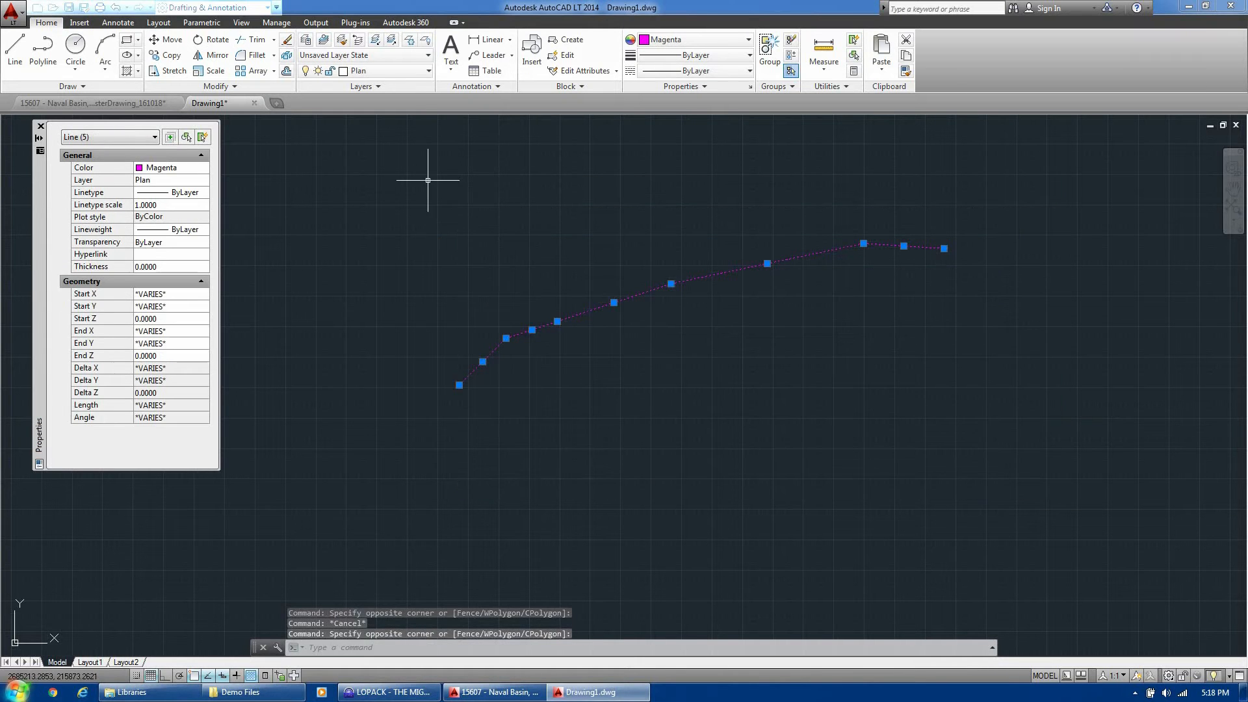
pyautogui.press('Escape')
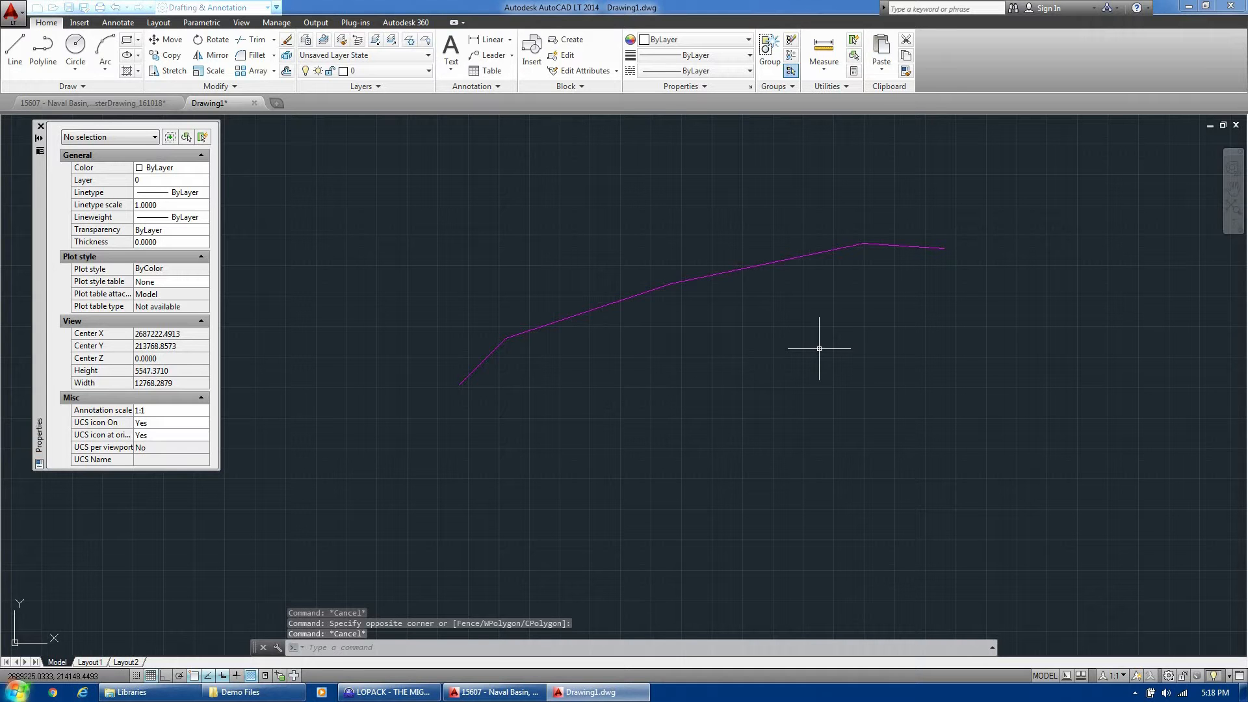
# Start PEDIT in Multiple mode and window-select all the baseline line pieces
pyautogui.write('PE')
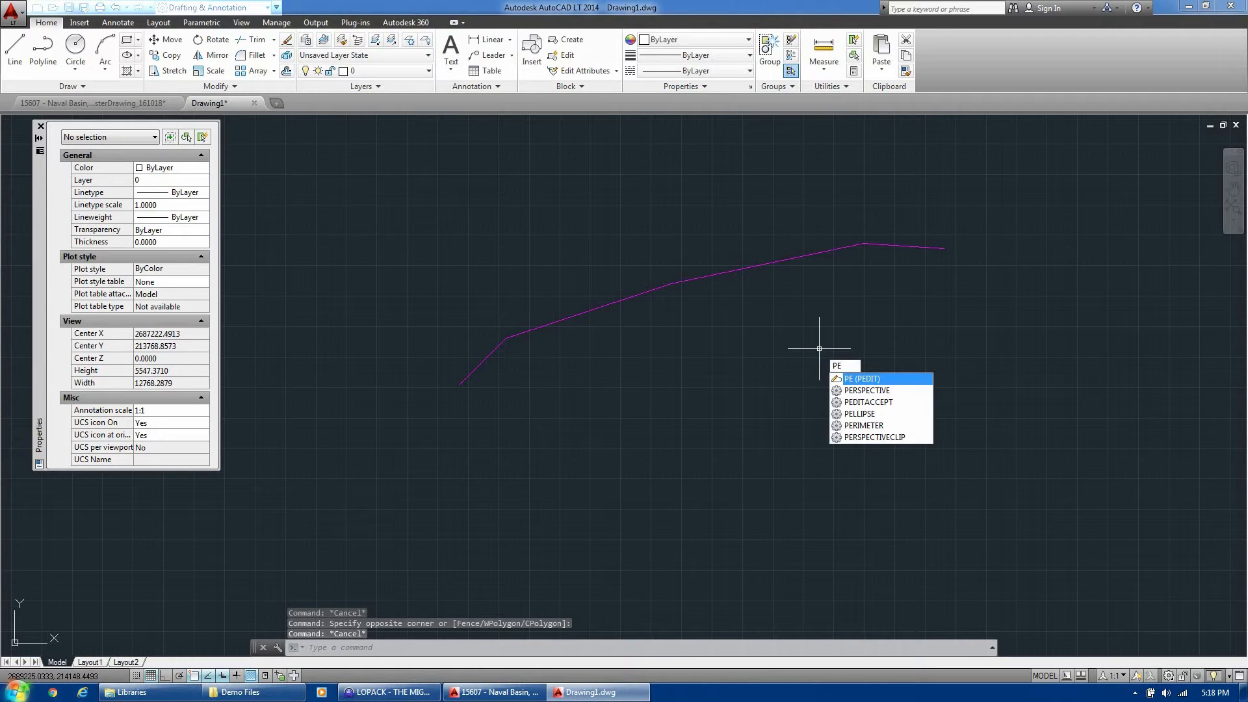
pyautogui.press('Return')
pyautogui.write('m')
pyautogui.press('Return')
pyautogui.click(975, 448)
pyautogui.click(431, 175)
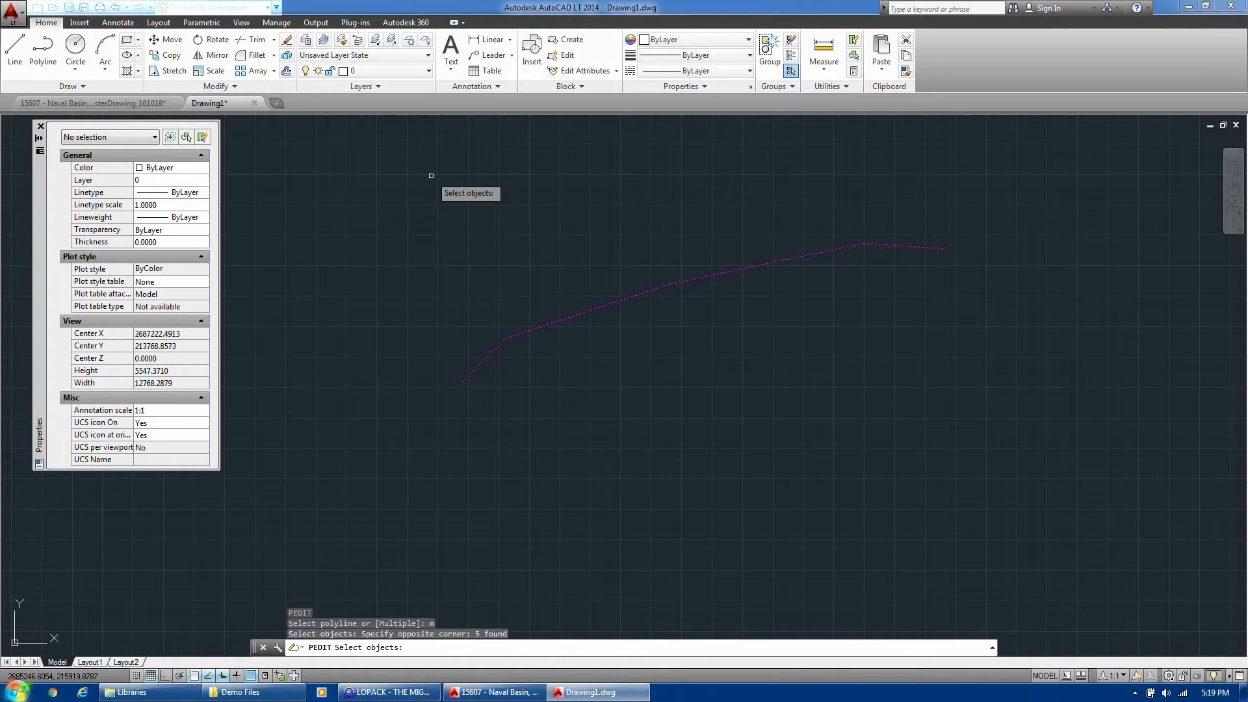
pyautogui.press('Return')
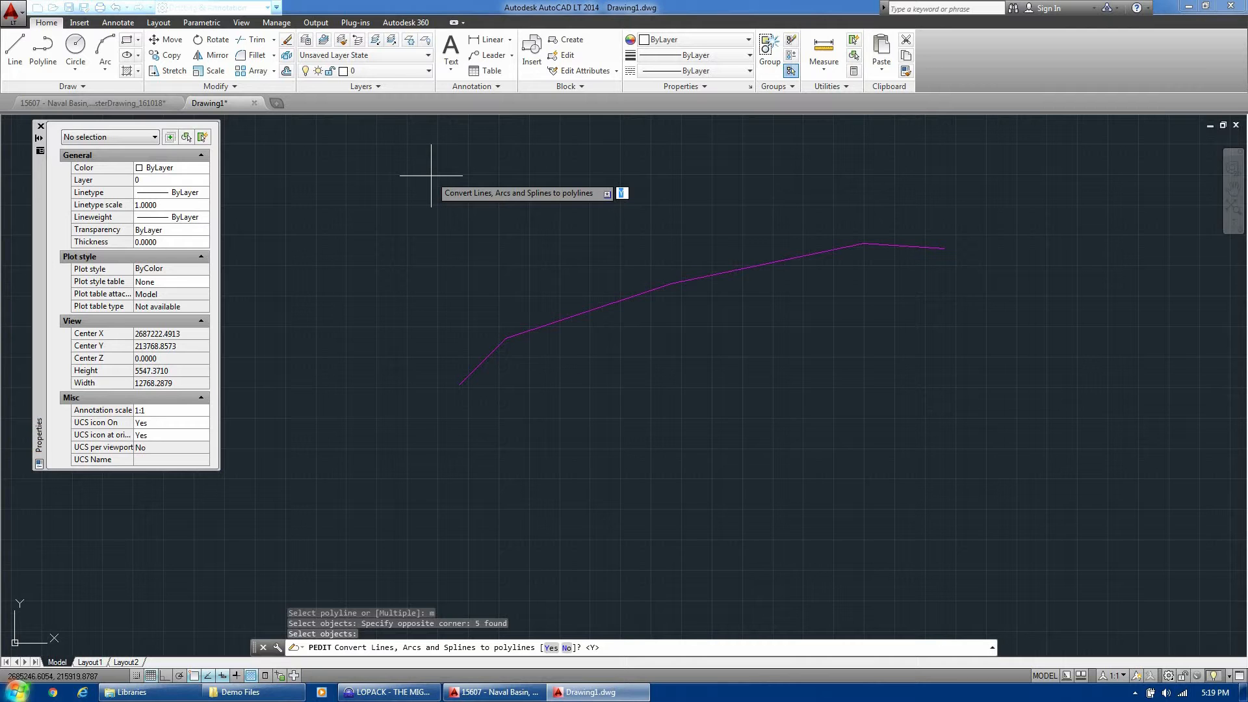
# Convert the lines to polylines and join them with fuzz distance 0
pyautogui.write('y')
pyautogui.press('Return')
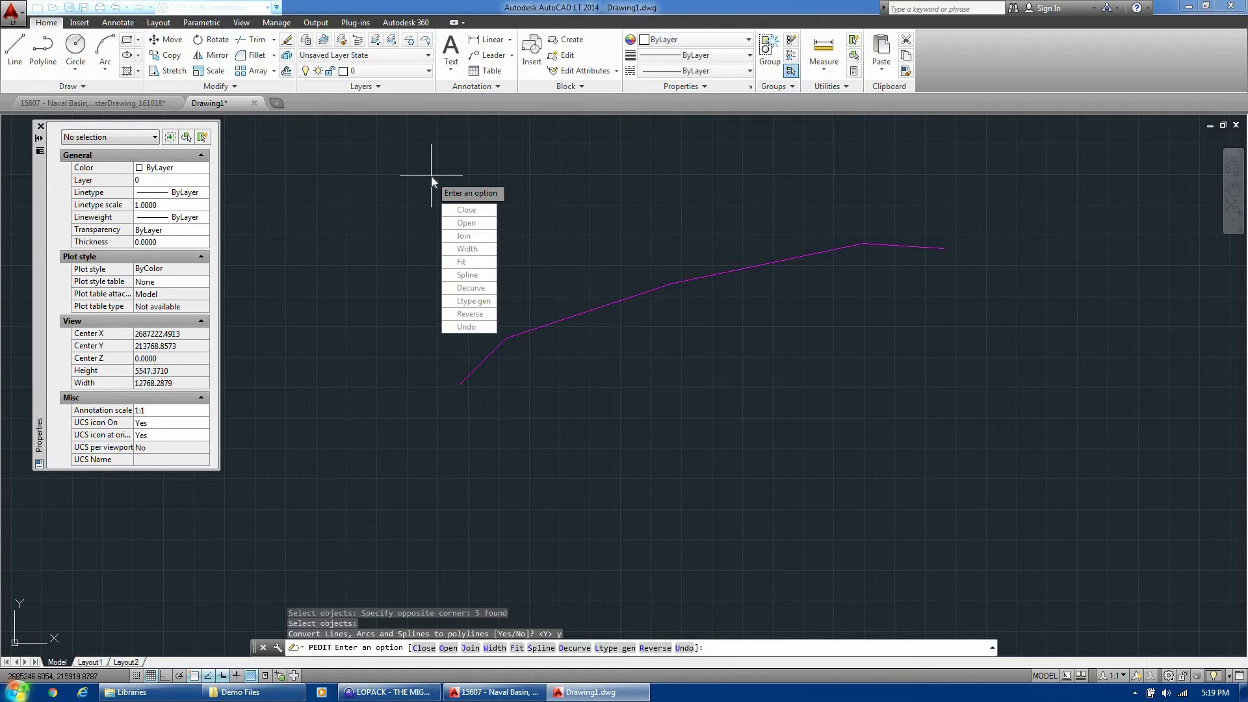
pyautogui.write('j')
pyautogui.press('Return')
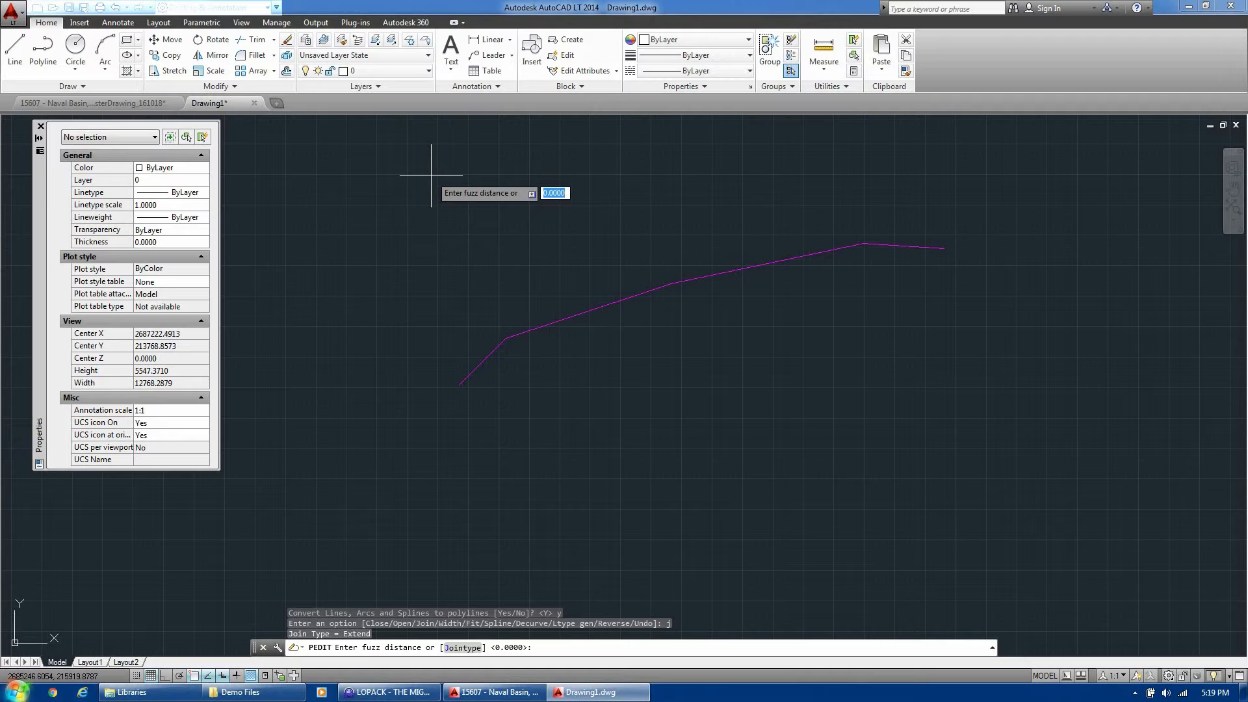
pyautogui.press('Return')
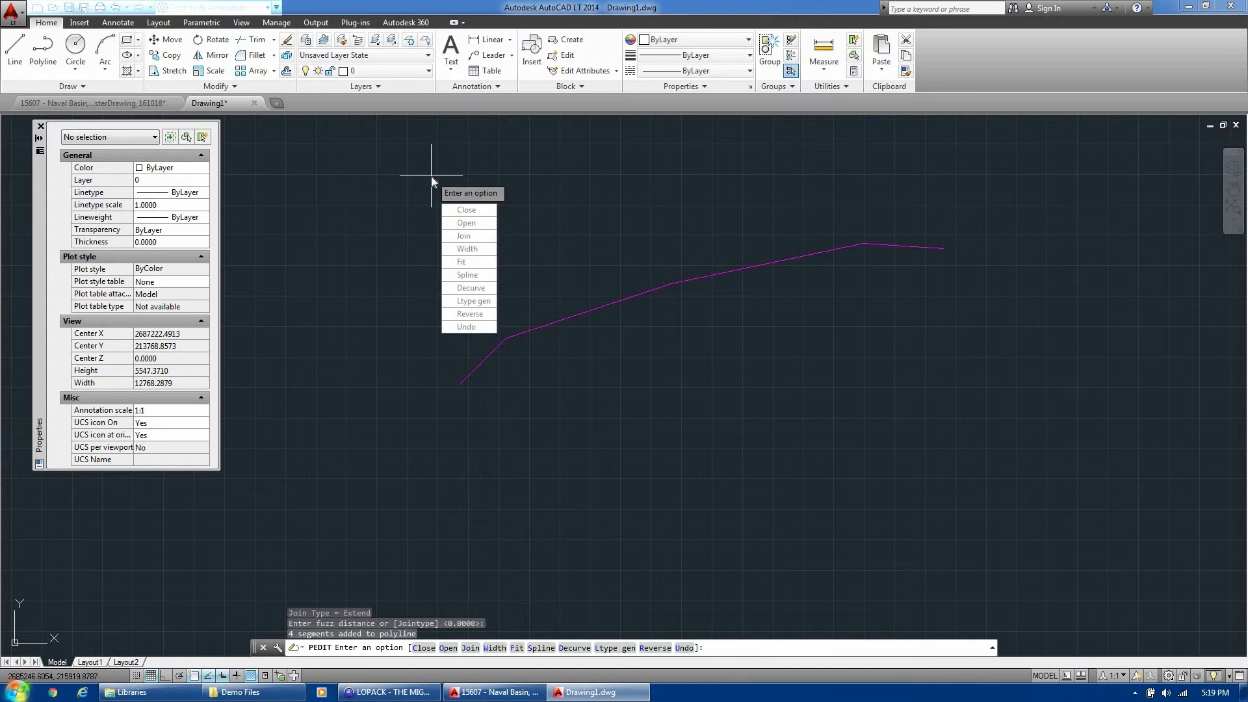
pyautogui.press('Return')
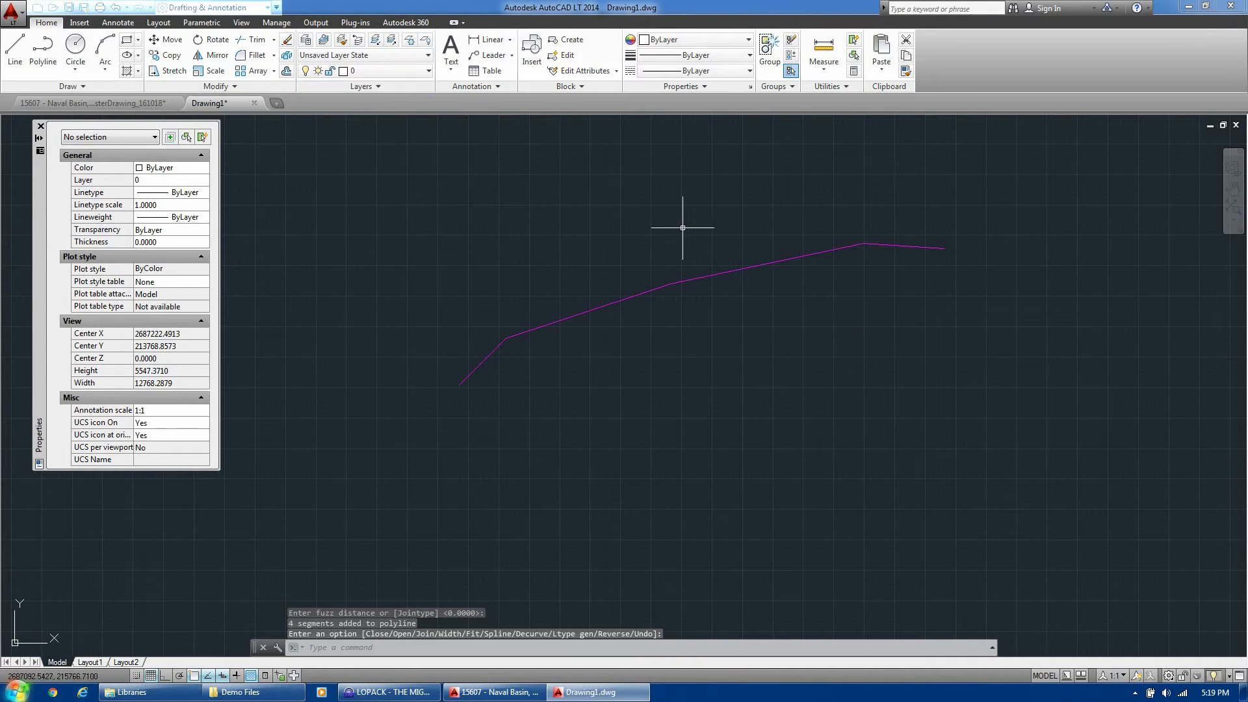
pyautogui.click(829, 317)
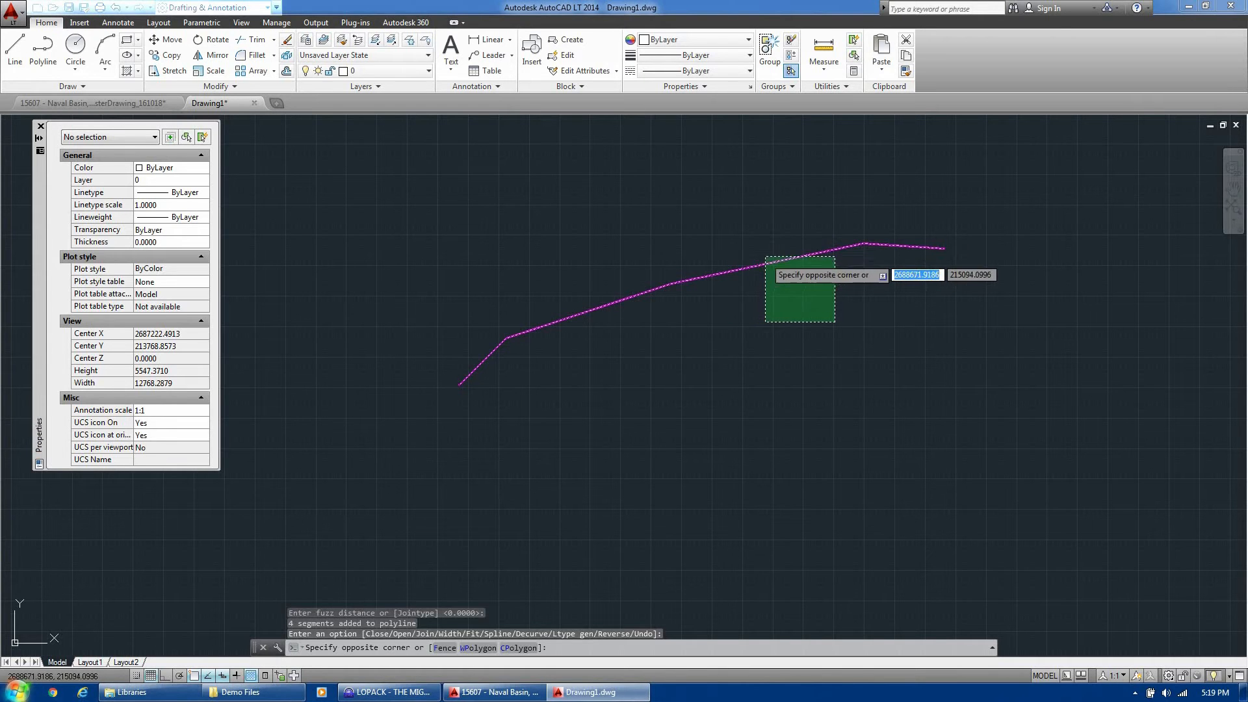
# Confirm the baseline reads as a single Polyline in Properties, then start Save As
pyautogui.click(767, 261)
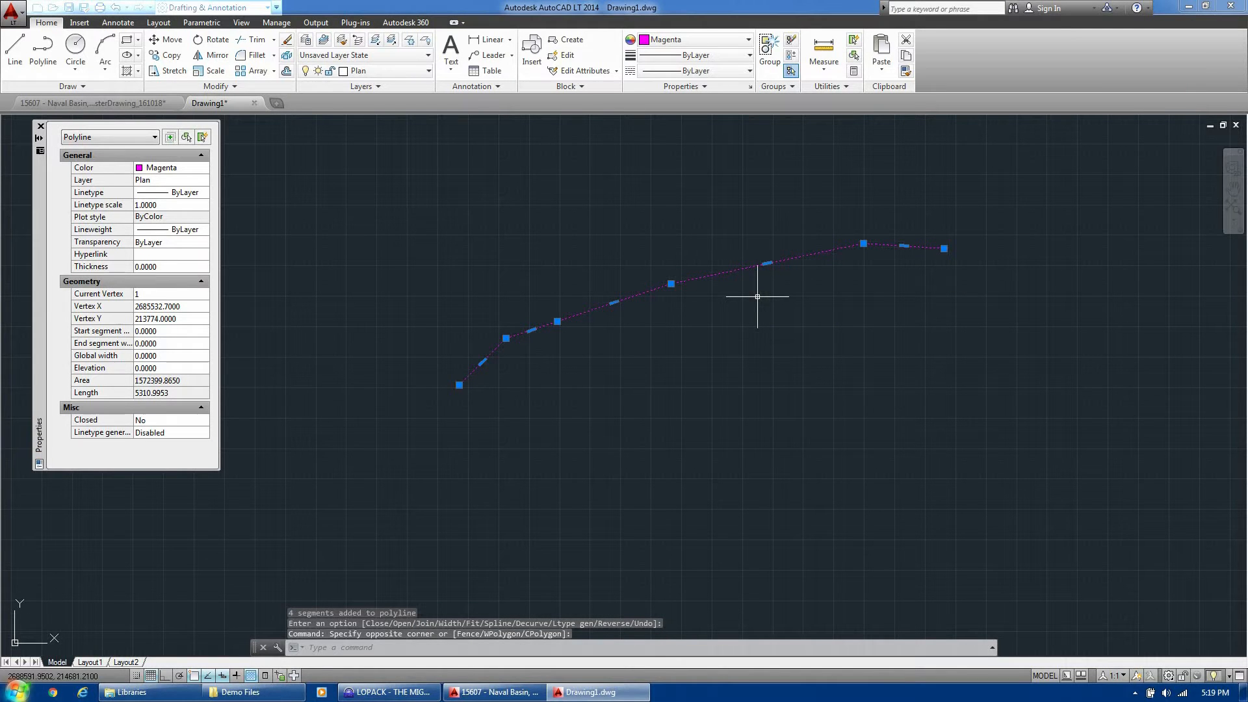
pyautogui.press('Escape')
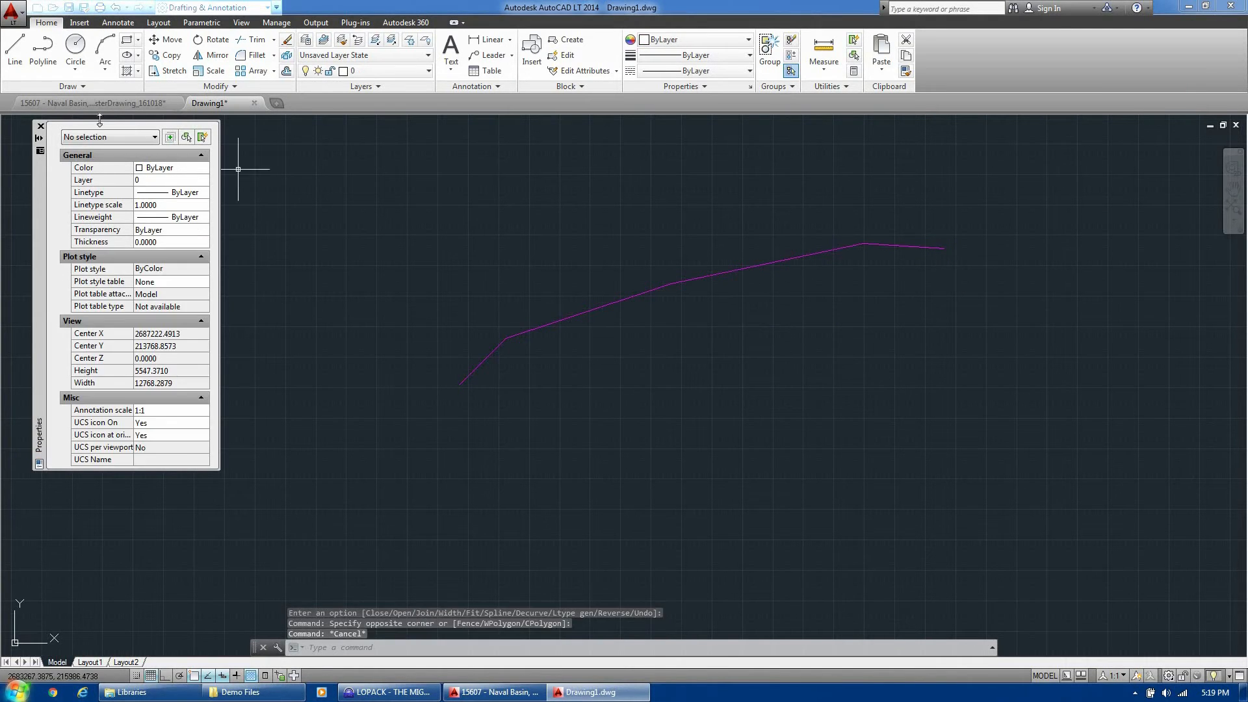
pyautogui.click(84, 7)
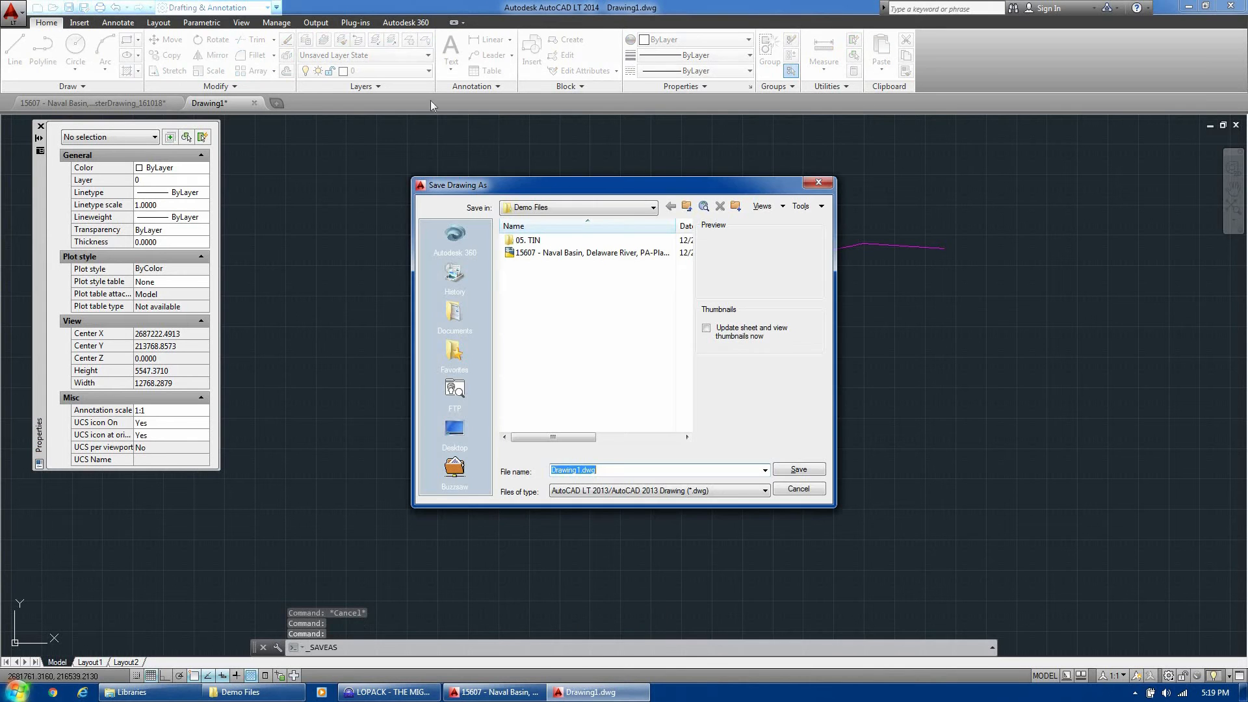
# Save the drawing as 'Philly Baseline' in AutoCAD R12/LT2 DXF format
pyautogui.click(674, 492)
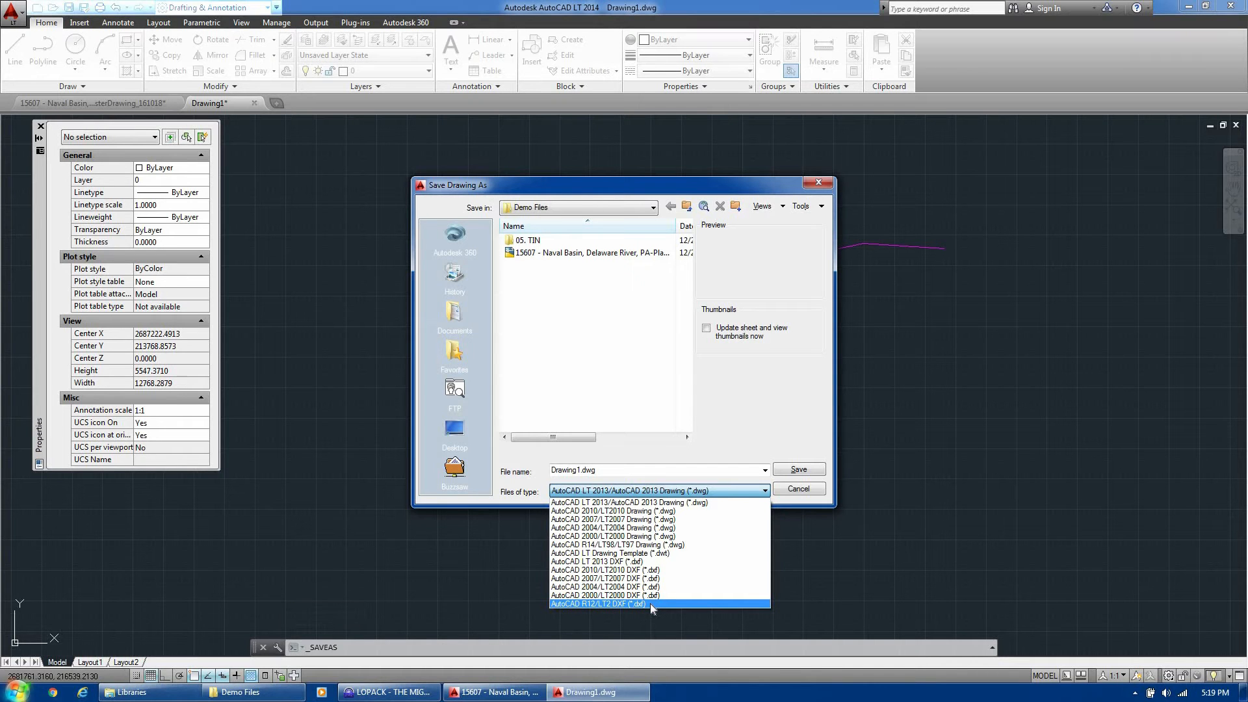
pyautogui.click(650, 603)
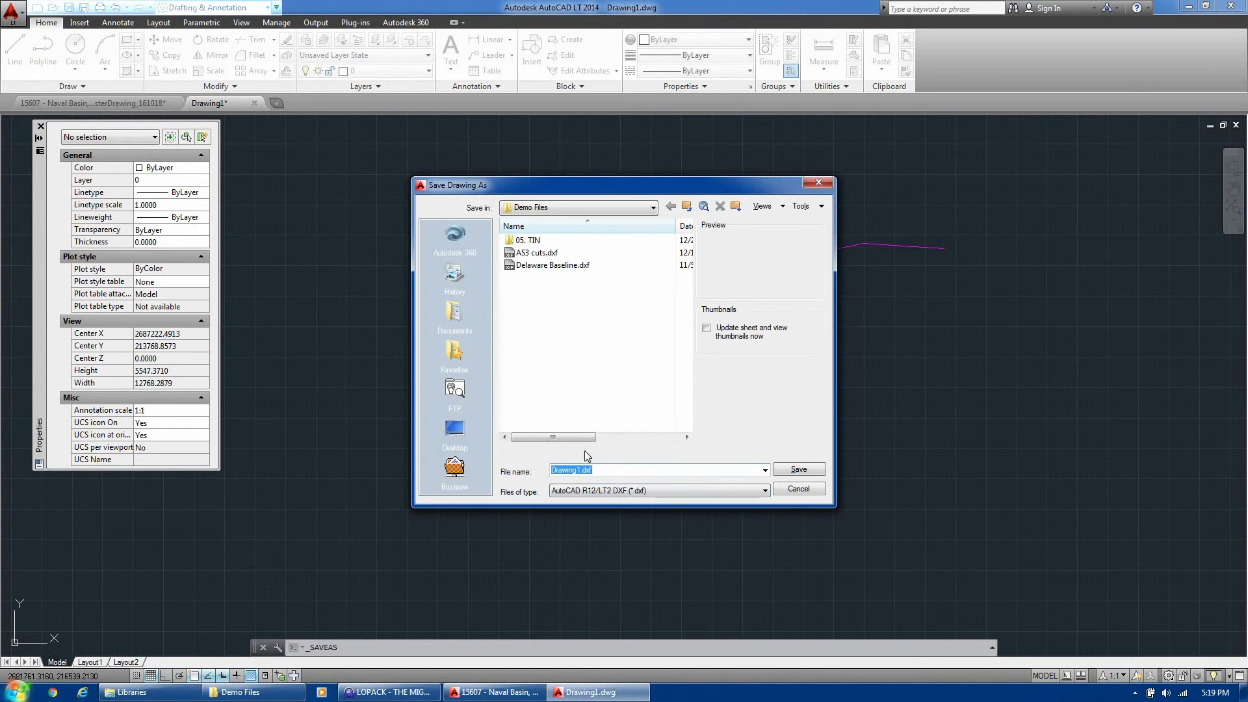
pyautogui.write('Philly Baseline')
pyautogui.click(820, 469)
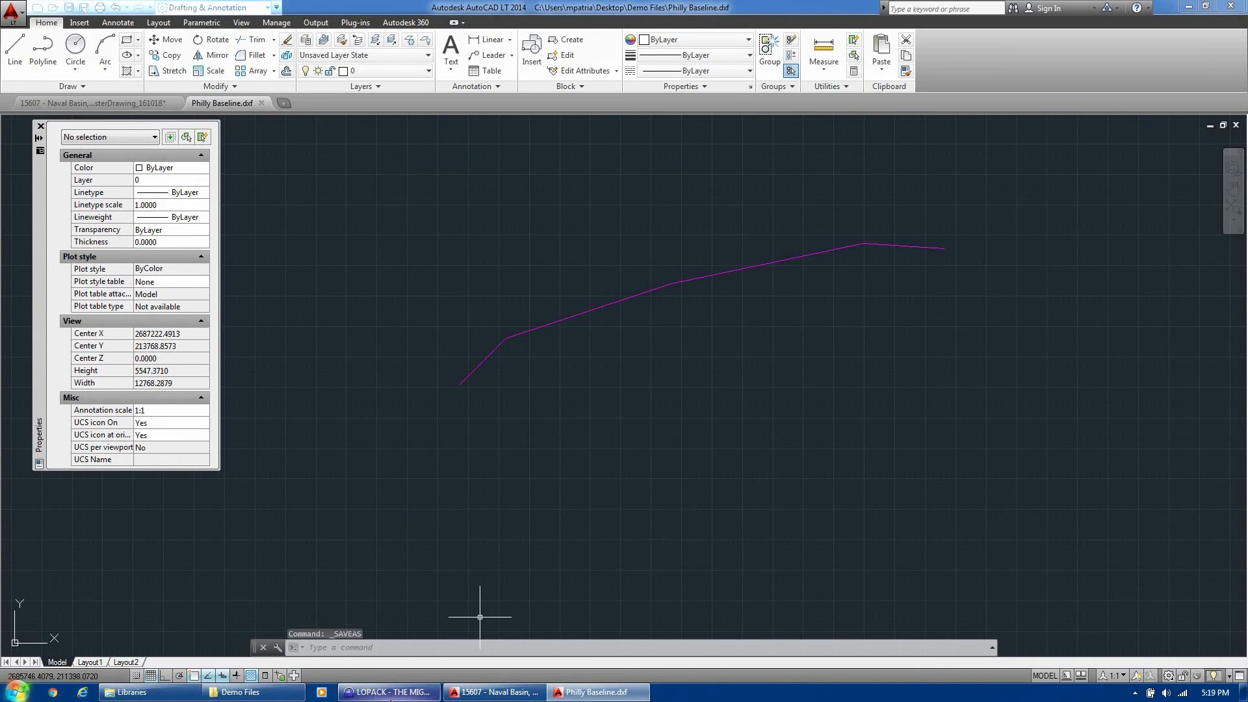
pyautogui.click(390, 692)
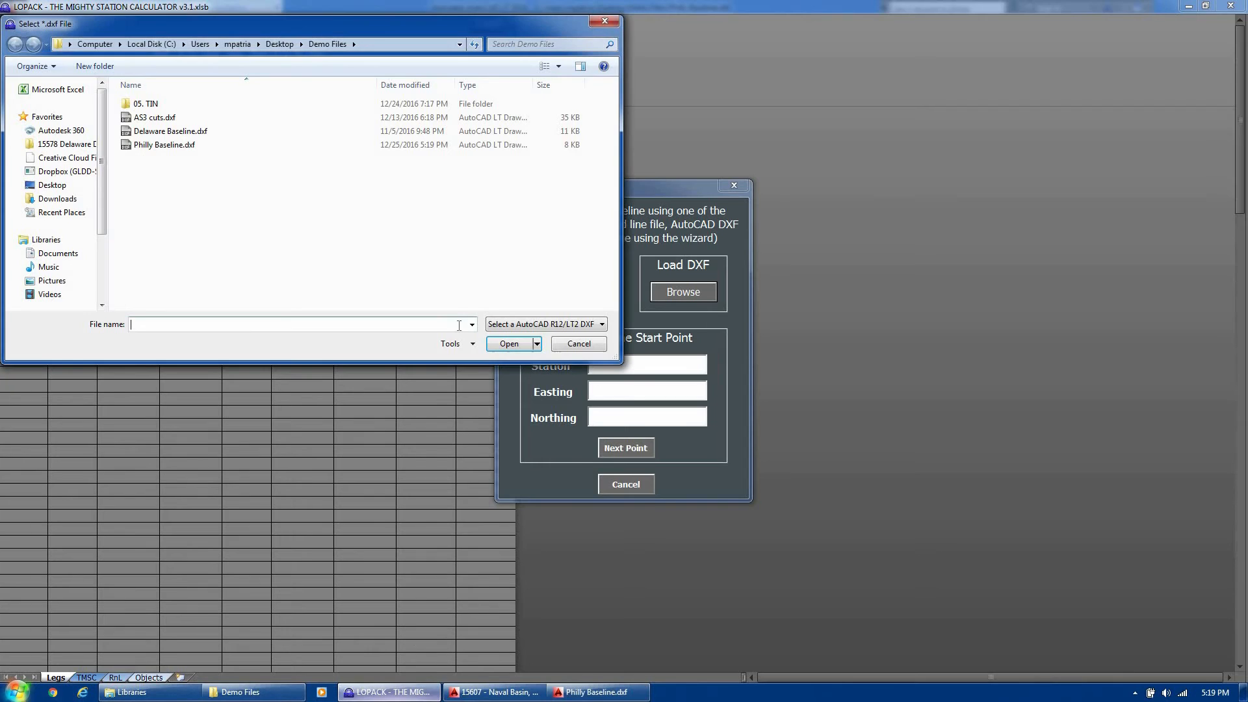
# Load Philly Baseline.dxf and accept stationing, giving five legs from 00+00 to 53+11
pyautogui.click(182, 151)
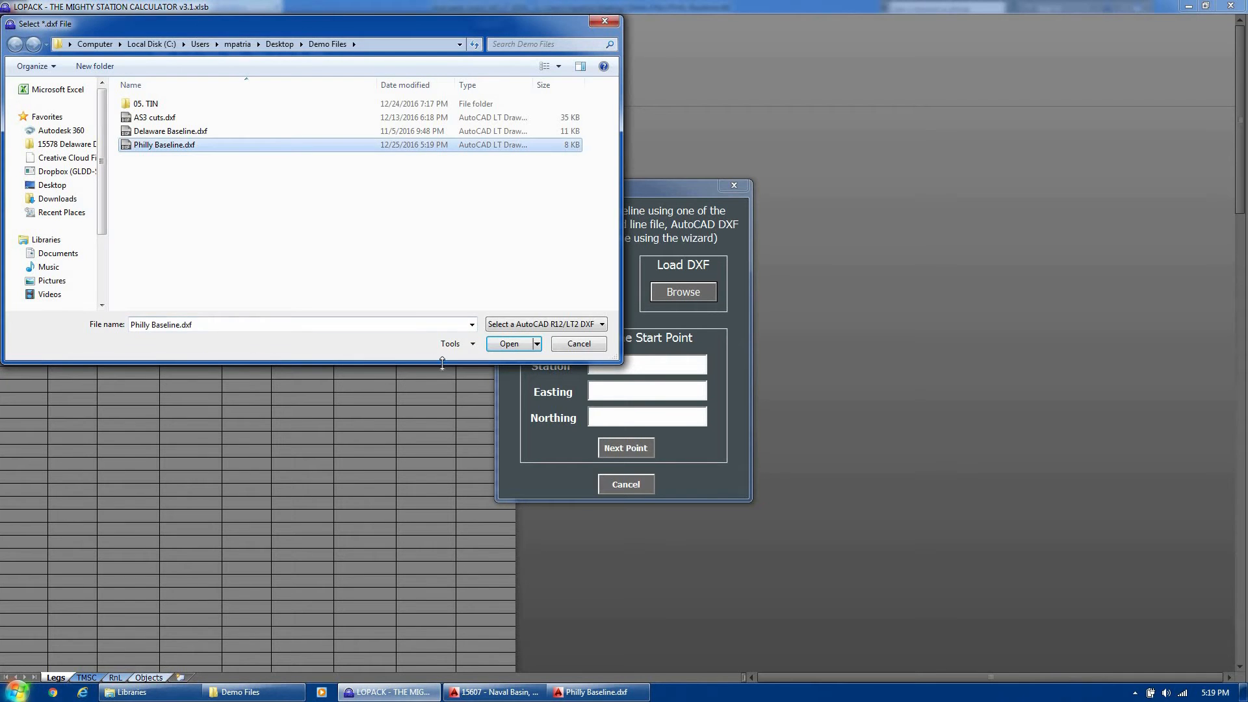
pyautogui.click(512, 349)
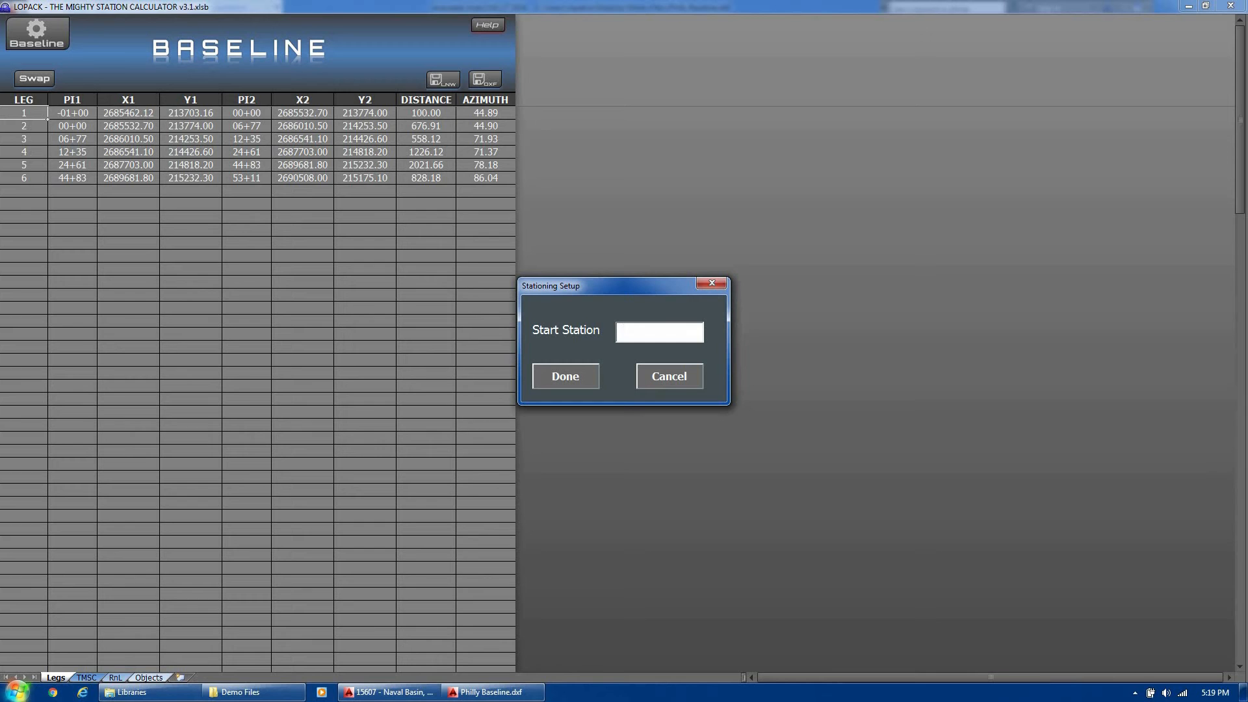
pyautogui.click(565, 380)
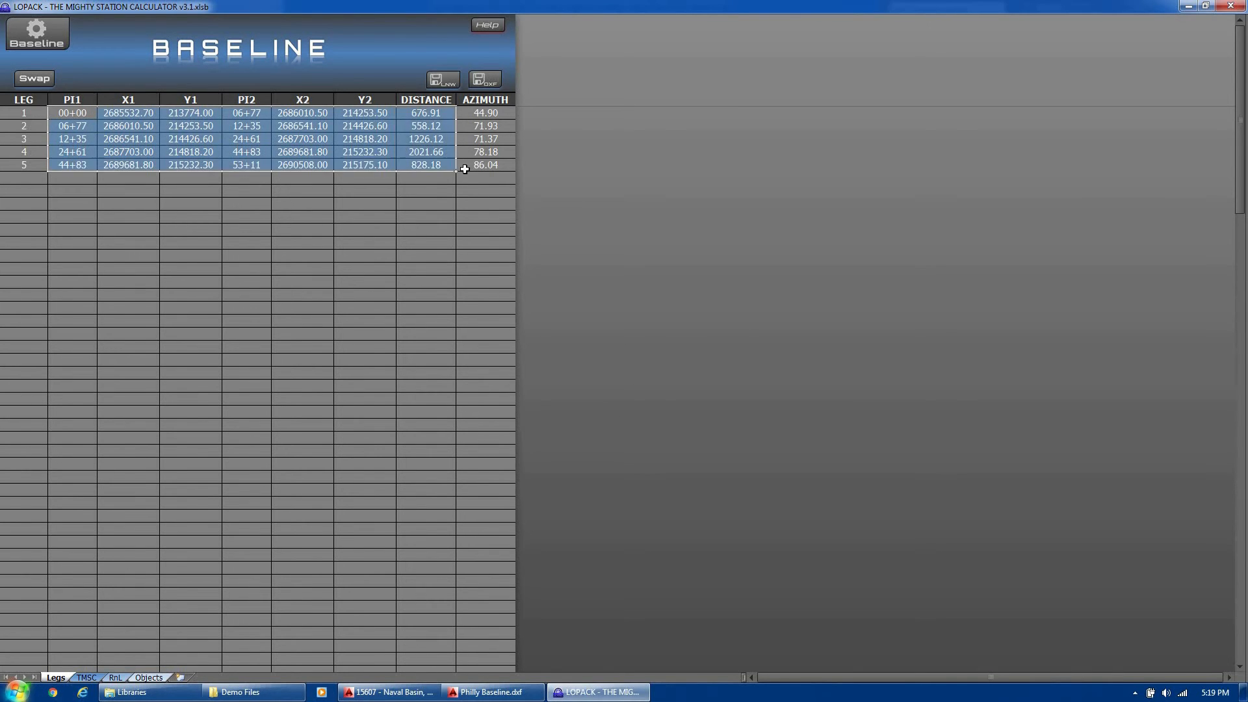
pyautogui.click(310, 226)
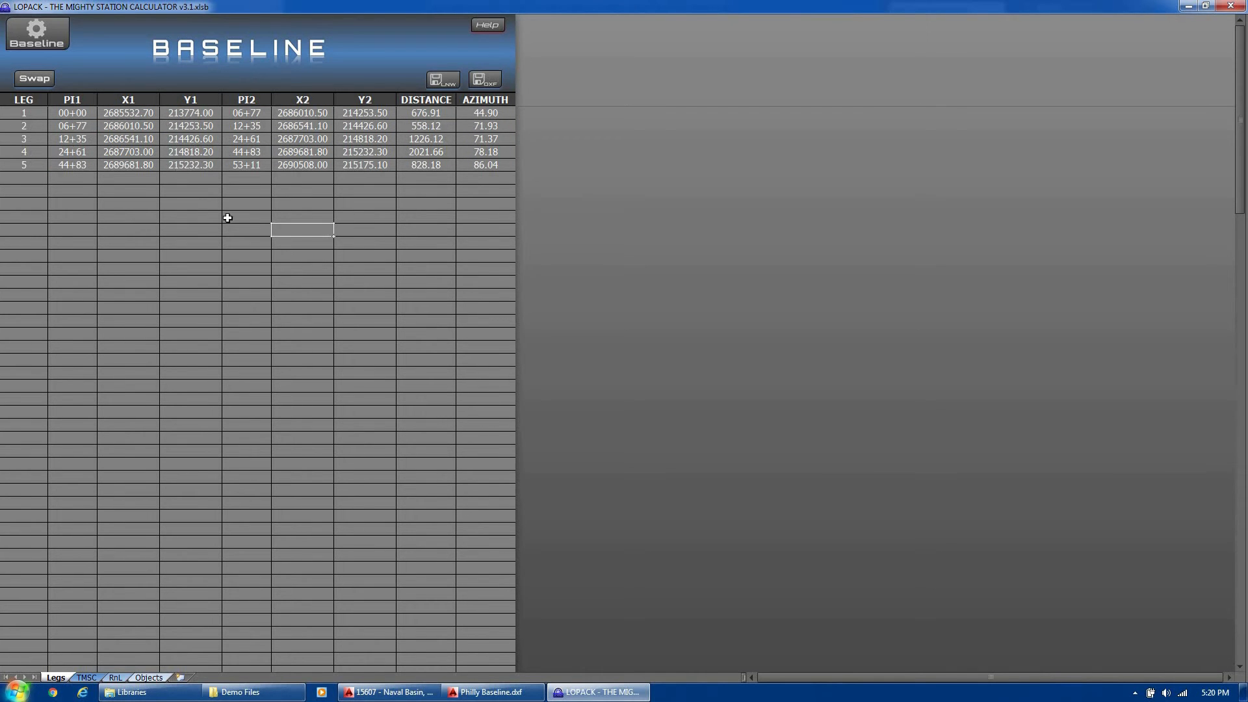
# Compare the Philly Baseline polyline's start vertex and 5310.9953 length with LOPACK's legs
pyautogui.click(495, 692)
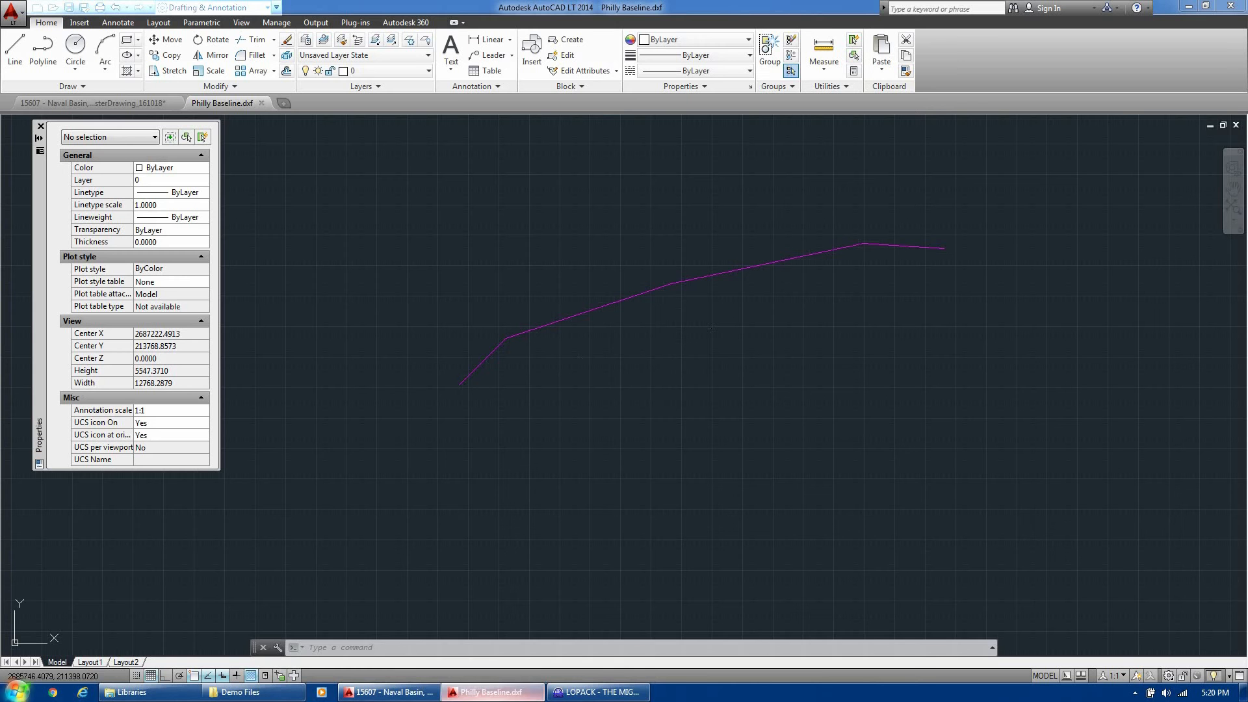
pyautogui.click(732, 337)
pyautogui.click(657, 251)
pyautogui.moveTo(944, 248)
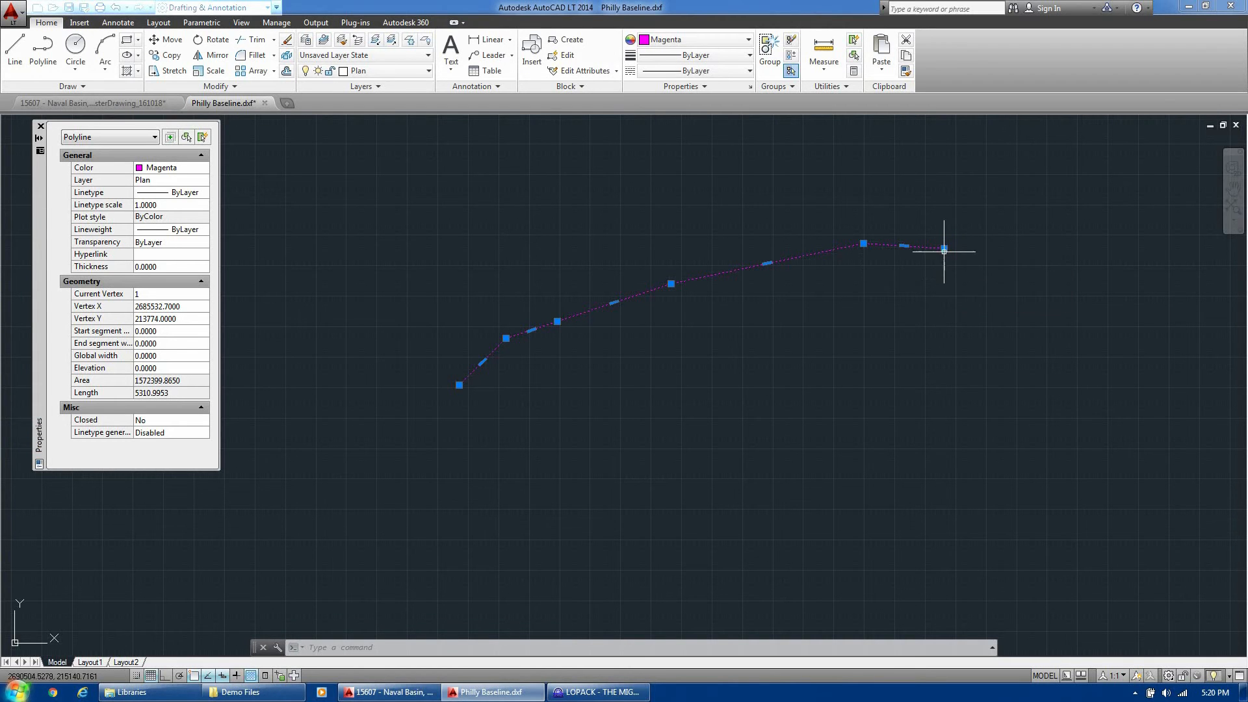
pyautogui.click(598, 692)
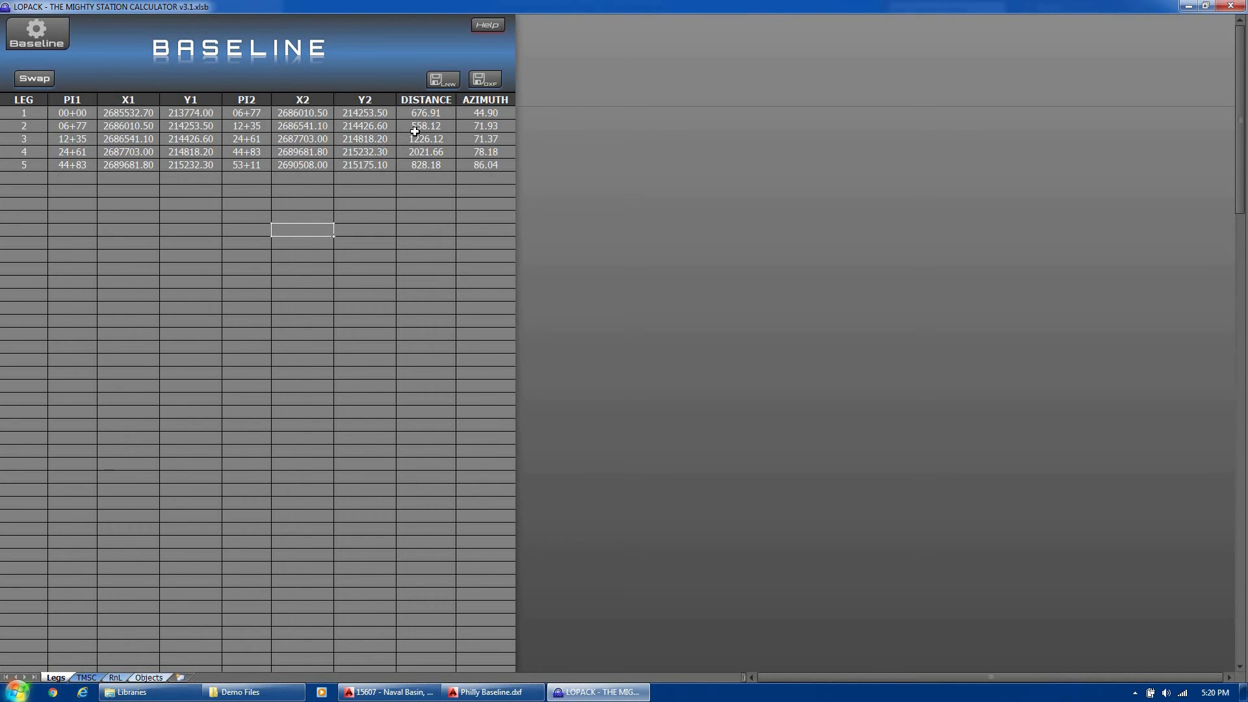
pyautogui.click(605, 693)
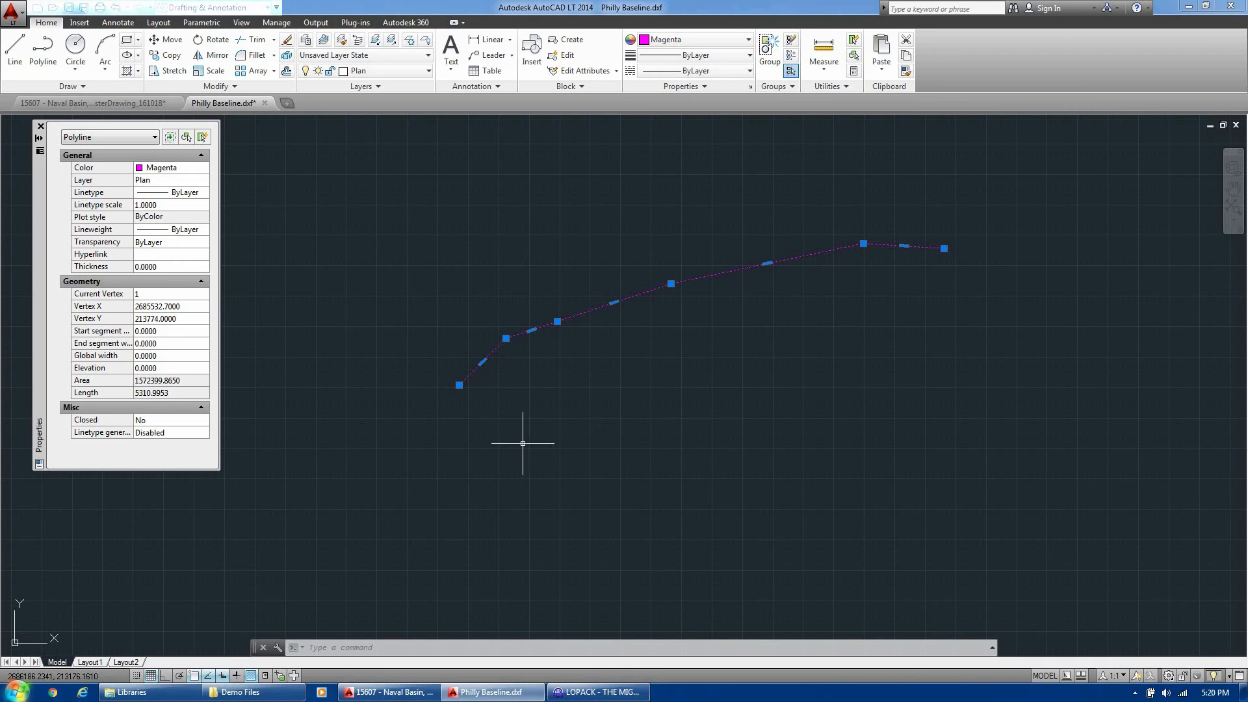
# Swap the baseline in LOPACK so leg 1 starts at 2690508.00, and highlight the first two legs
pyautogui.click(598, 692)
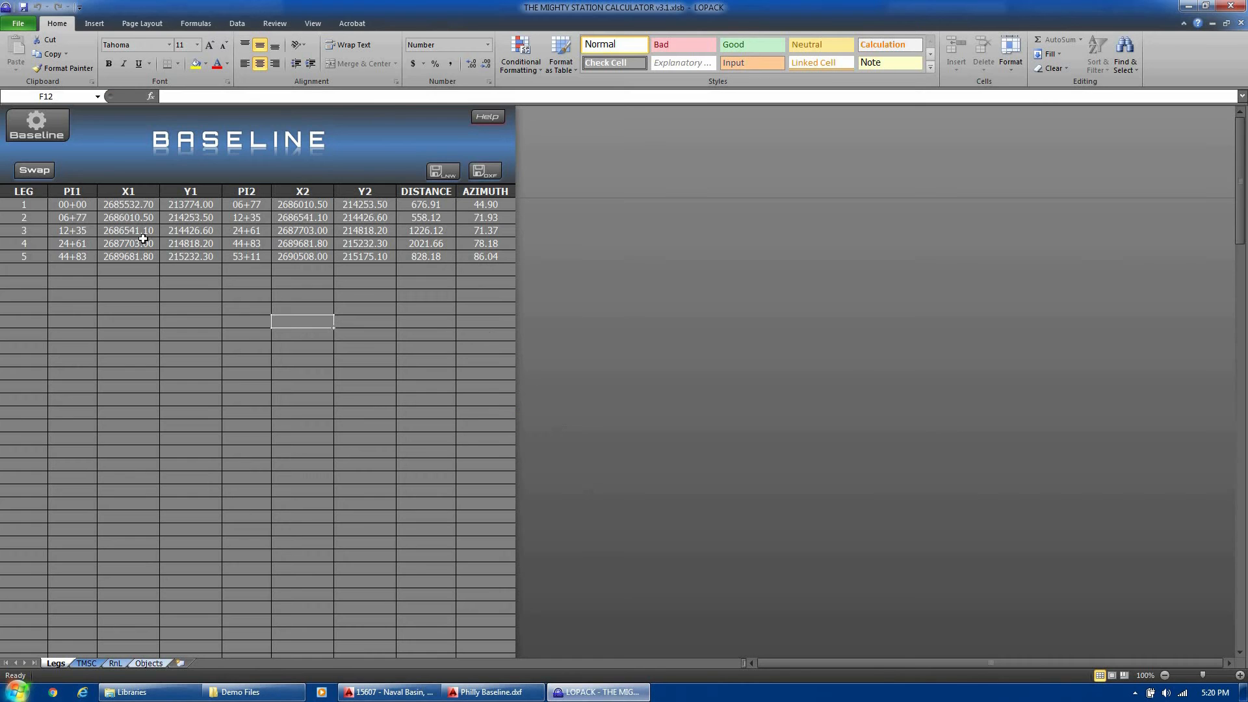
pyautogui.click(36, 170)
pyautogui.click(36, 170)
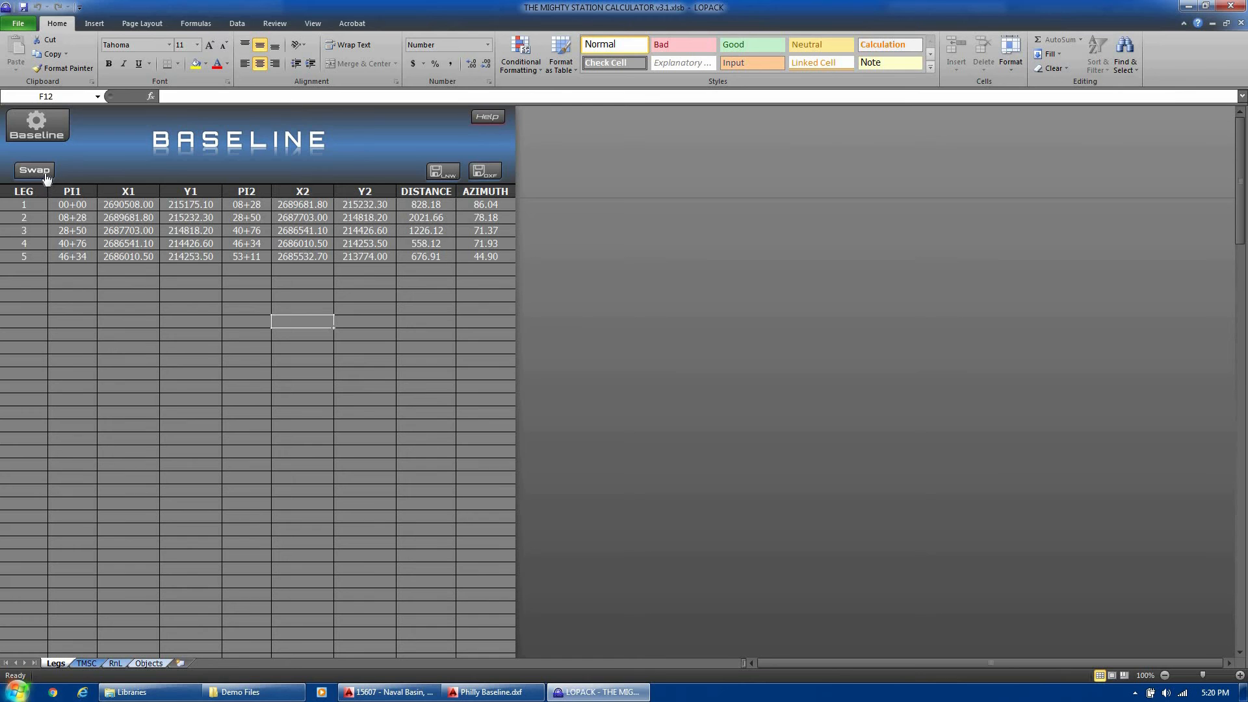
pyautogui.click(36, 170)
pyautogui.moveTo(26, 217); pyautogui.dragTo(178, 207)
pyautogui.click(434, 316)
pyautogui.click(489, 117)
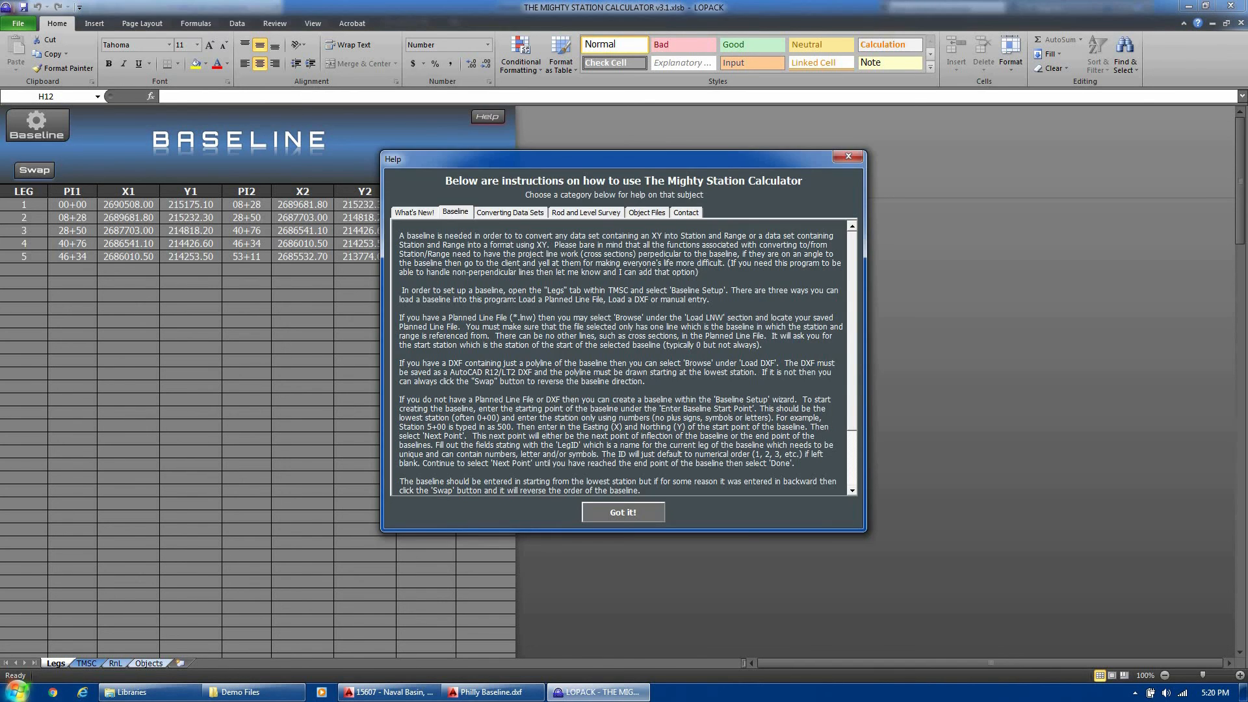
pyautogui.moveTo(852, 260); pyautogui.dragTo(855, 340)
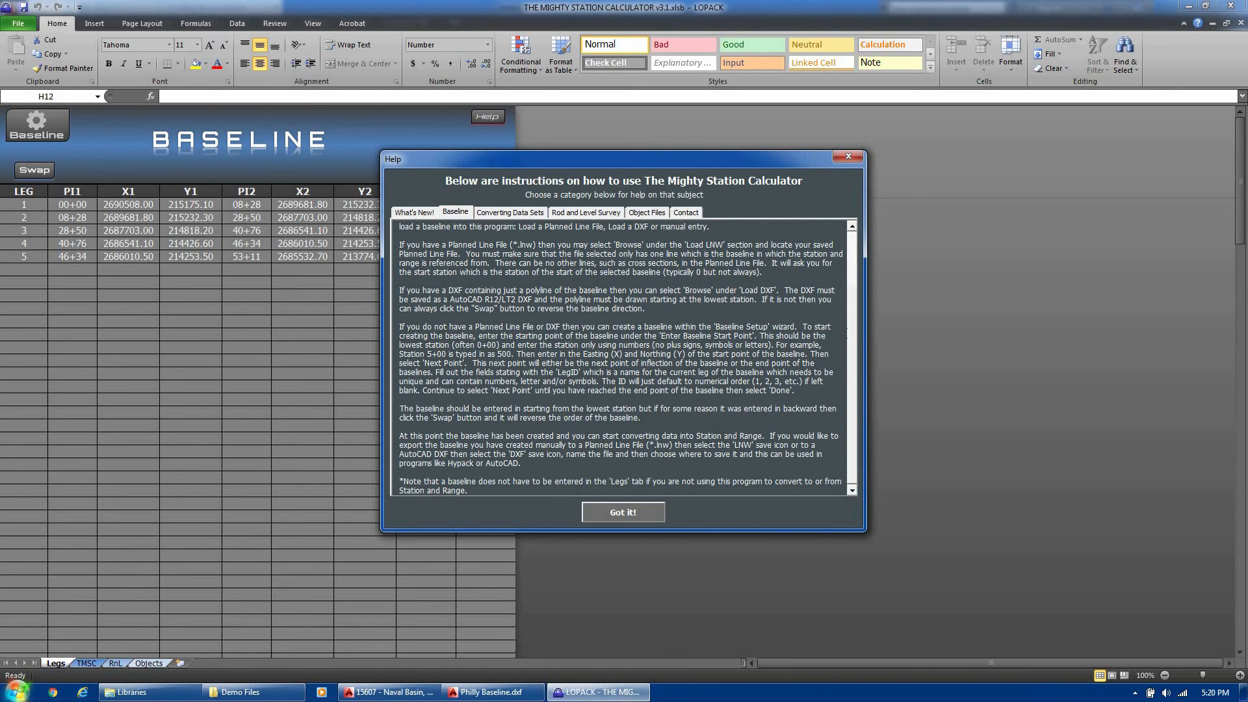
pyautogui.click(643, 516)
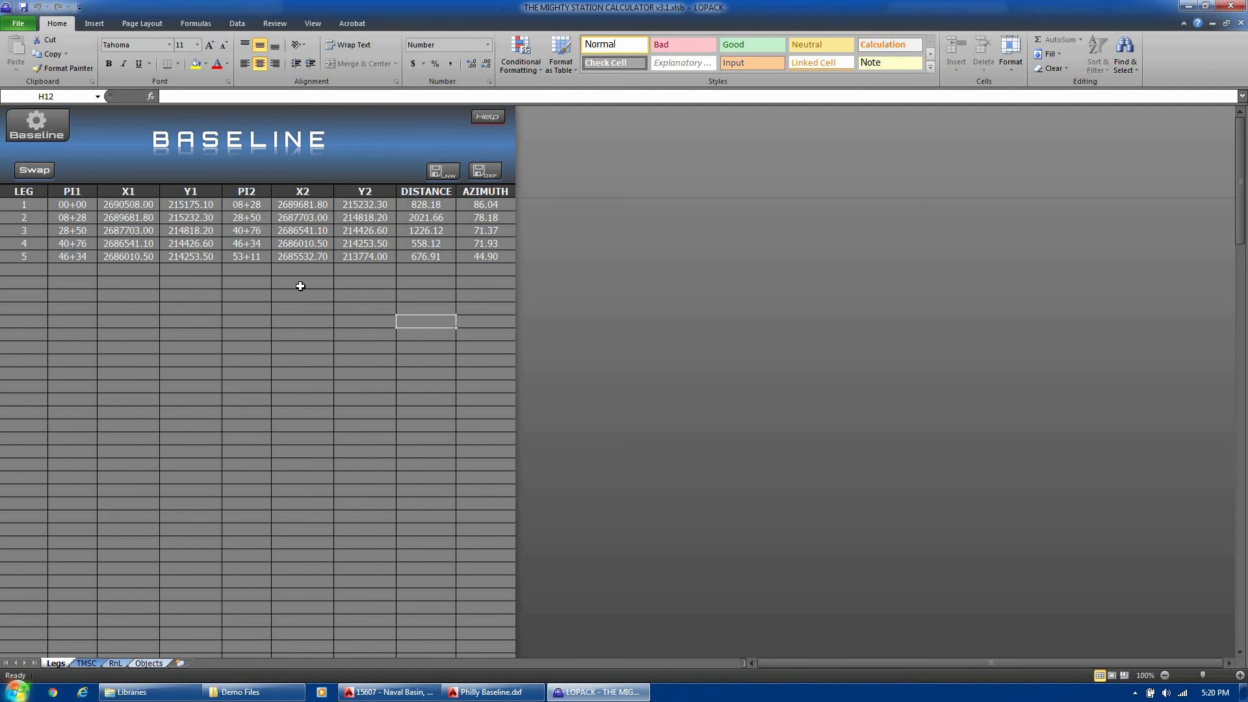
pyautogui.click(354, 266)
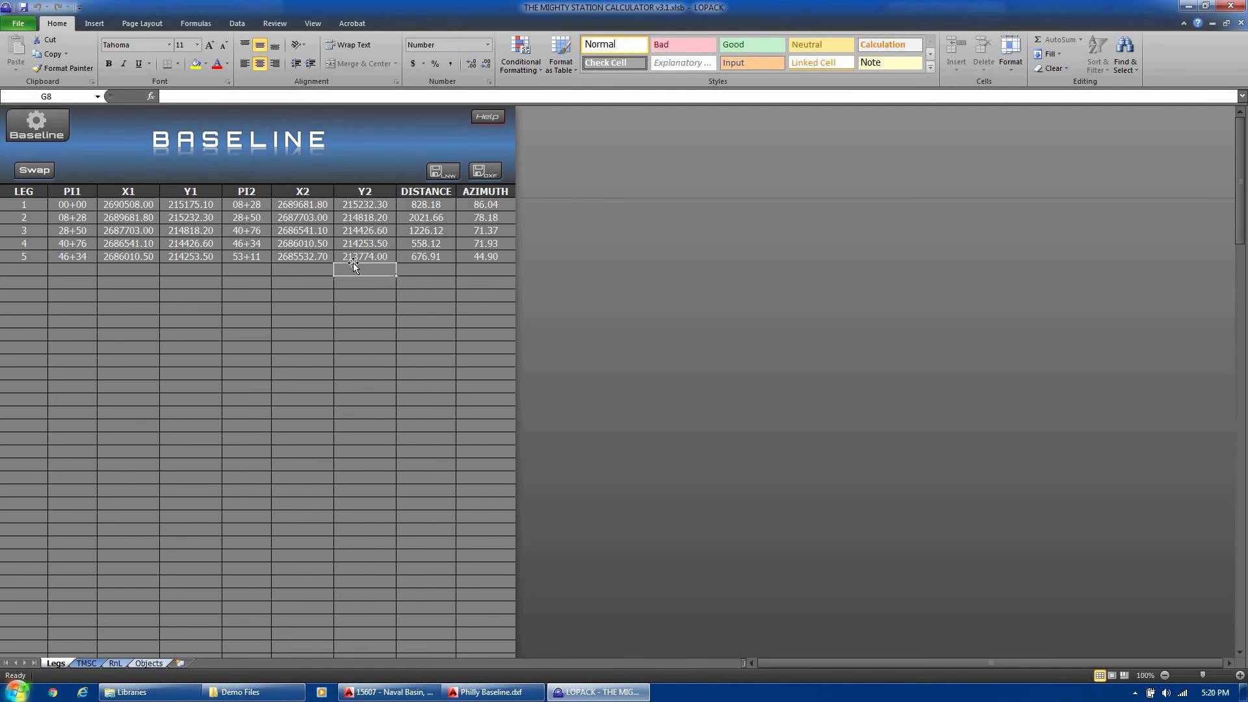